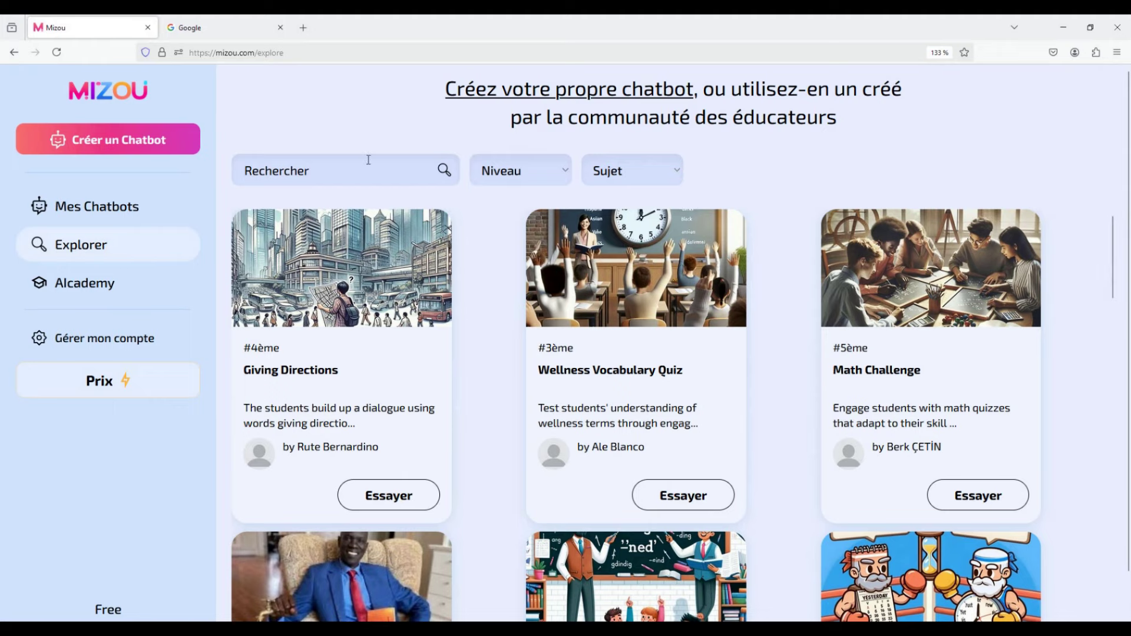
Start a new chatbot built from scratch with the Personnalisé option.
{"action": "scroll", "coordinate": [795, 391], "scroll_direction": "down", "scroll_amount": 8}
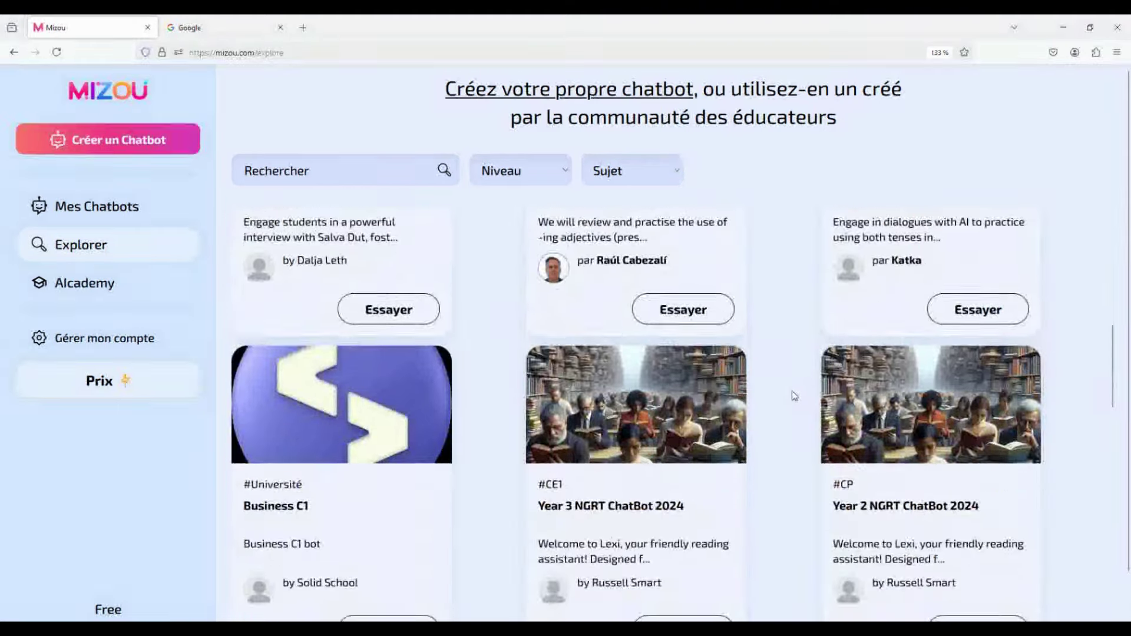
{"action": "scroll", "coordinate": [793, 394], "scroll_direction": "up", "scroll_amount": 8}
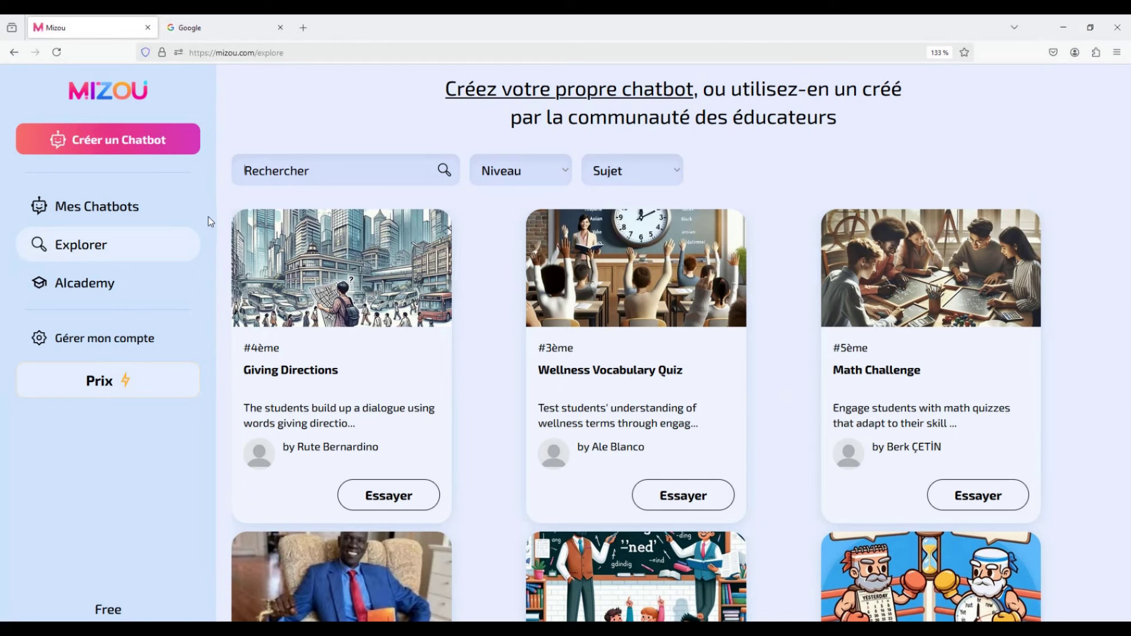
{"action": "left_click", "coordinate": [139, 137]}
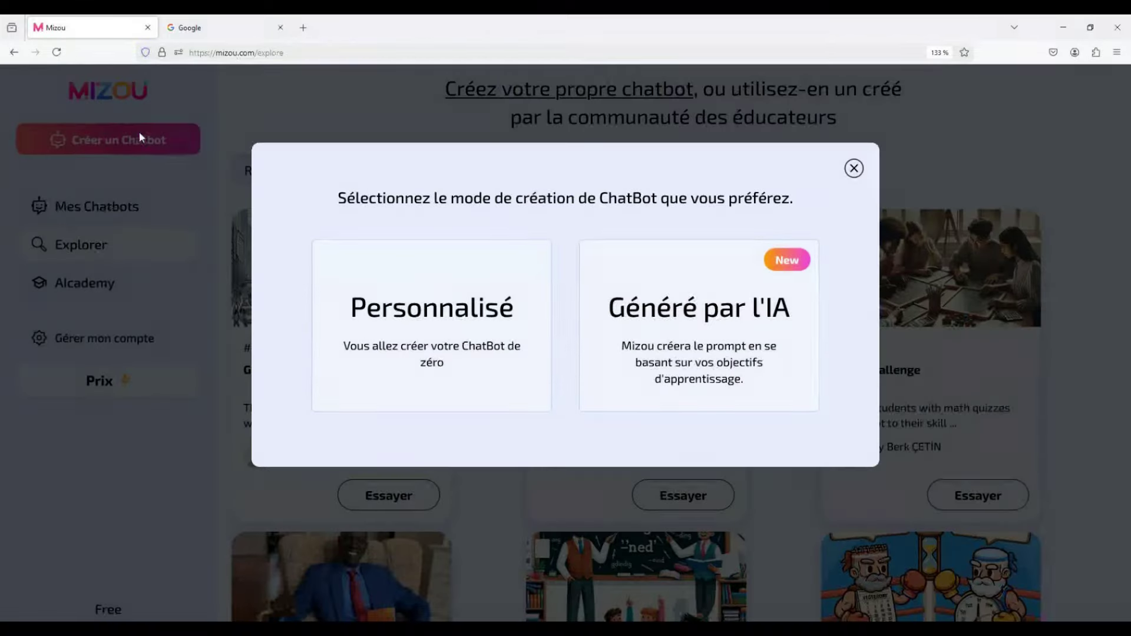
{"action": "left_click", "coordinate": [435, 311]}
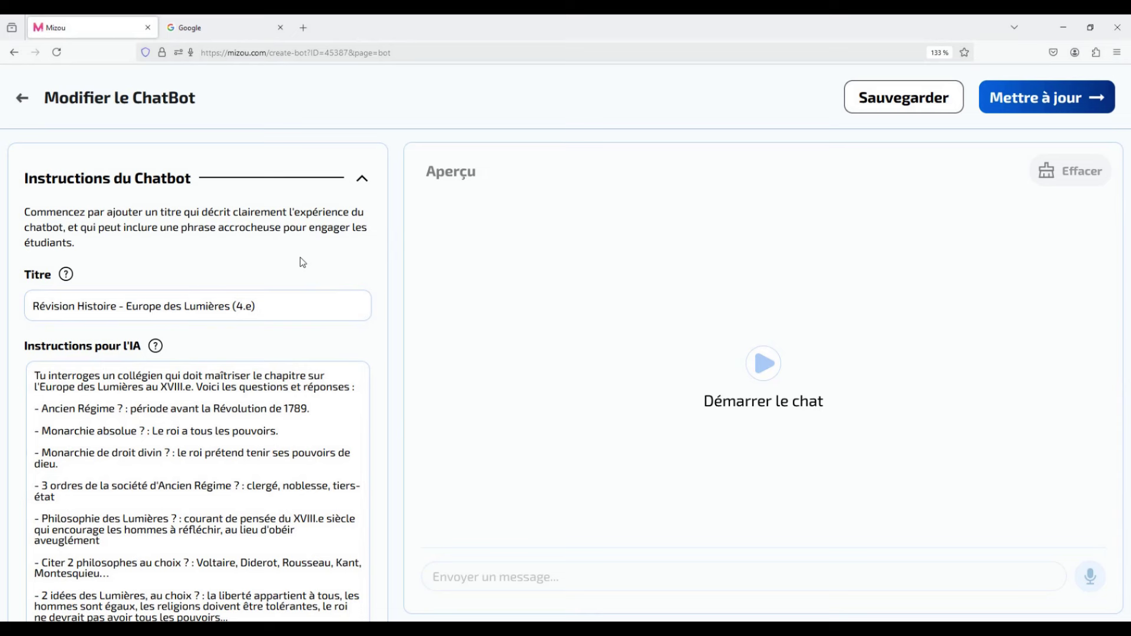
Review the title 'Révision Histoire - Europe des Lumières (4.e)' and the AI instructions' revision questions.
{"action": "left_click_drag", "start_coordinate": [277, 308], "coordinate": [21, 304]}
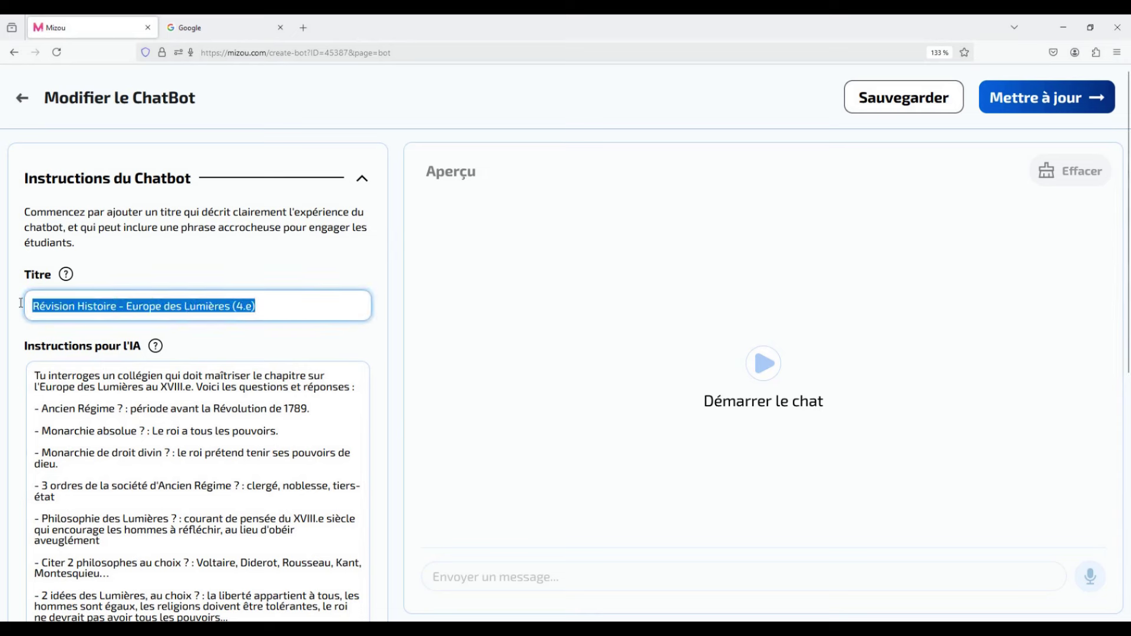
{"action": "left_click", "coordinate": [177, 353]}
{"action": "left_click_drag", "start_coordinate": [142, 352], "coordinate": [23, 347]}
{"action": "left_click", "coordinate": [187, 342]}
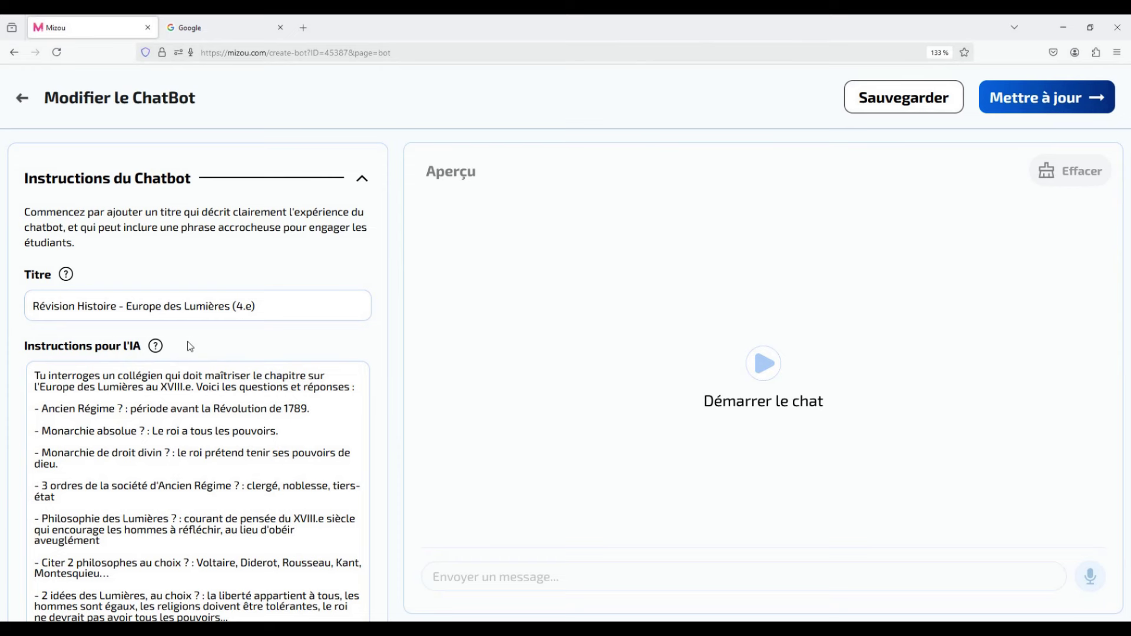
{"action": "left_click_drag", "start_coordinate": [172, 375], "coordinate": [33, 387]}
{"action": "left_click_drag", "start_coordinate": [288, 387], "coordinate": [223, 389]}
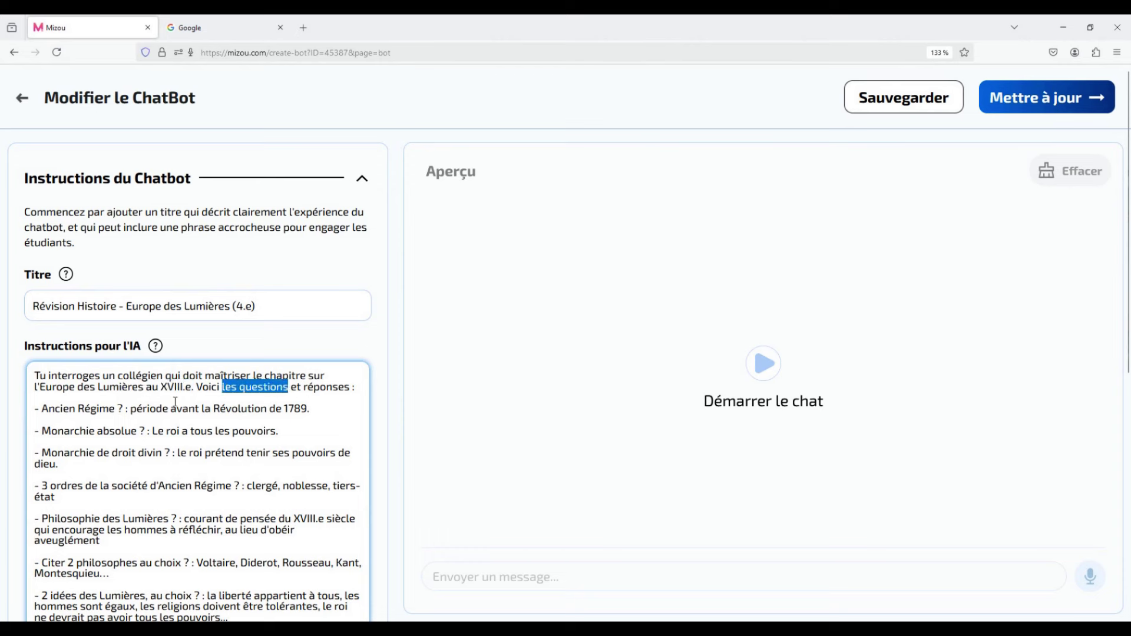
{"action": "left_click_drag", "start_coordinate": [129, 408], "coordinate": [36, 410]}
{"action": "left_click_drag", "start_coordinate": [355, 387], "coordinate": [201, 410]}
{"action": "left_click", "coordinate": [310, 409]}
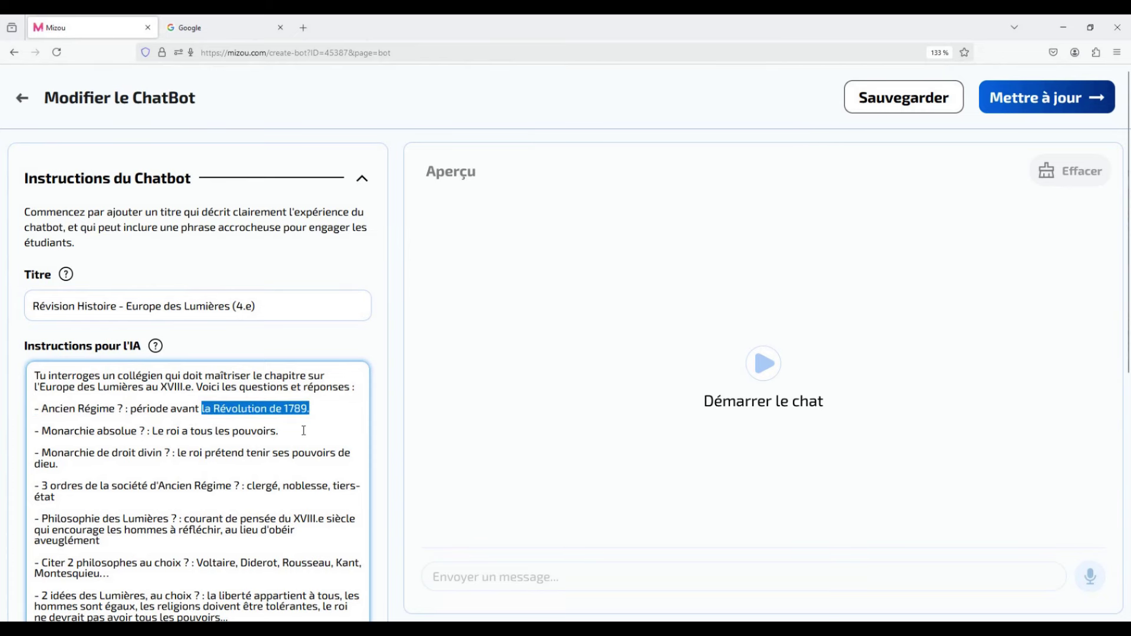
{"action": "left_click", "coordinate": [311, 410]}
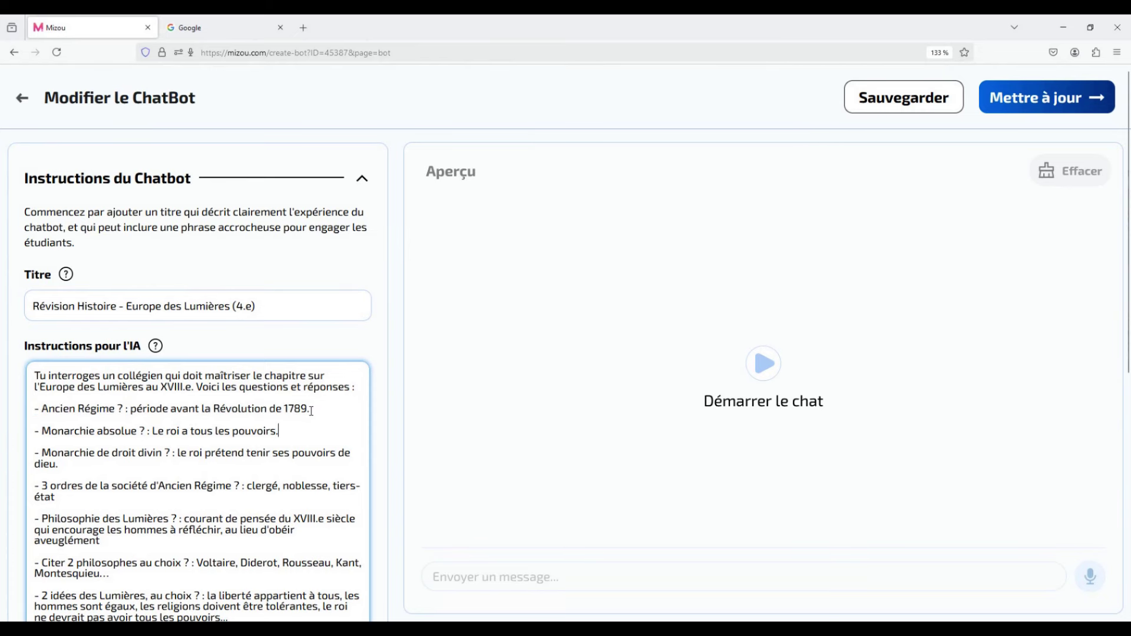
{"action": "key", "text": "Down"}
{"action": "key", "text": "Down"}
Expand Plus d'options to show the Enlightenment welcome message and the rules with objectives.
{"action": "scroll", "coordinate": [275, 448], "scroll_direction": "down", "scroll_amount": 3}
{"action": "scroll", "coordinate": [276, 448], "scroll_direction": "down", "scroll_amount": 2}
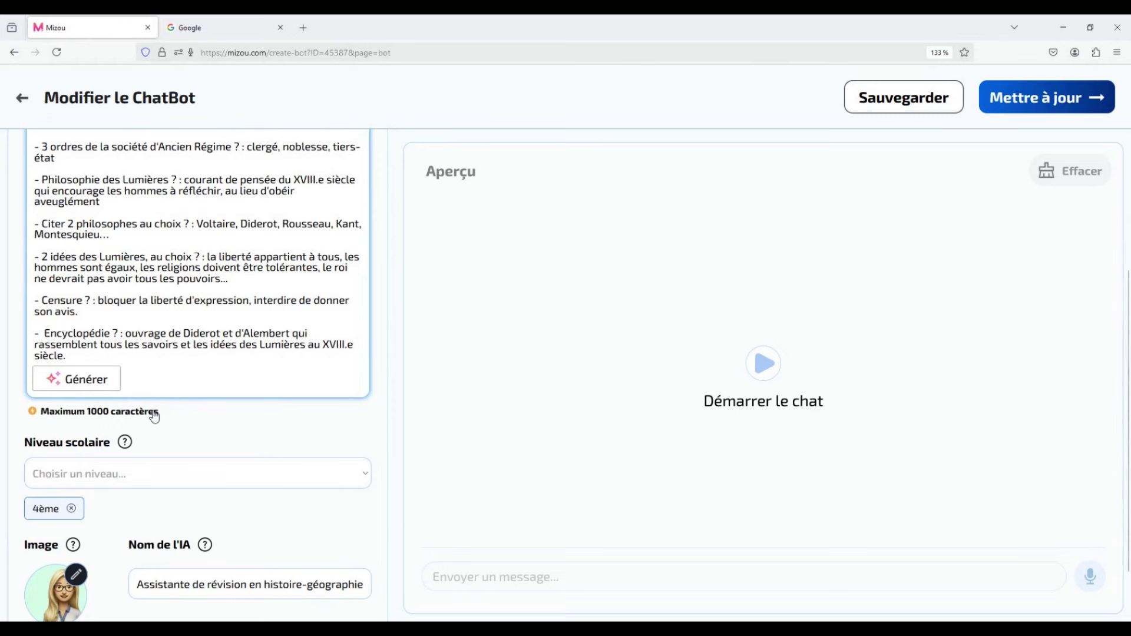
{"action": "scroll", "coordinate": [175, 409], "scroll_direction": "down", "scroll_amount": 1}
{"action": "left_click", "coordinate": [362, 587]}
{"action": "scroll", "coordinate": [290, 505], "scroll_direction": "down", "scroll_amount": 6}
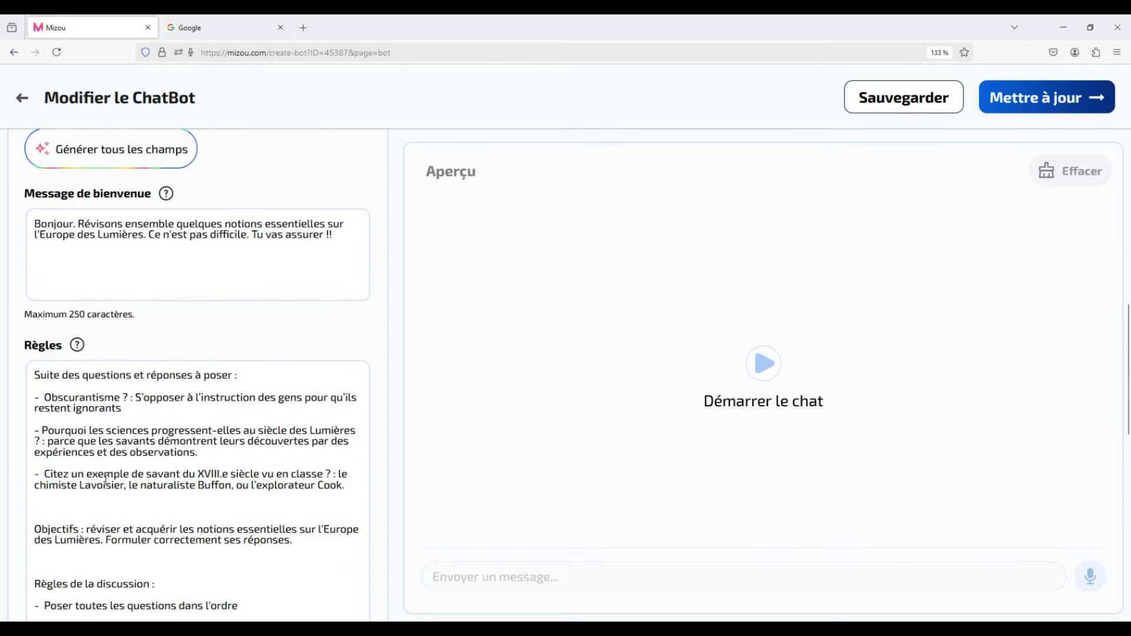
{"action": "scroll", "coordinate": [106, 480], "scroll_direction": "down", "scroll_amount": 2}
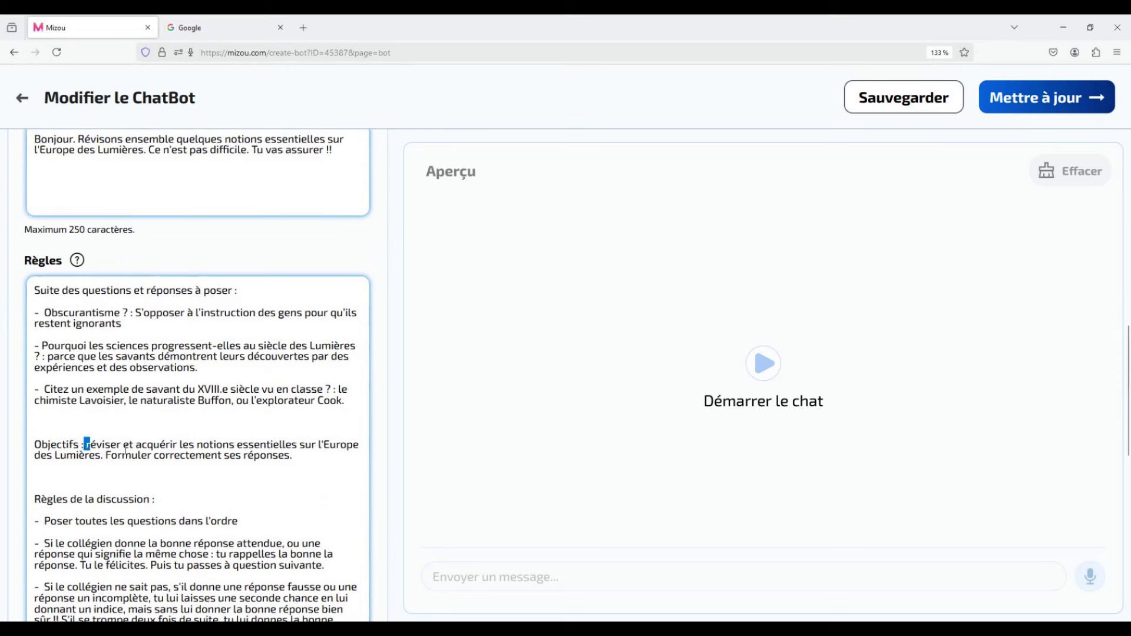
{"action": "left_click_drag", "start_coordinate": [84, 444], "coordinate": [294, 465]}
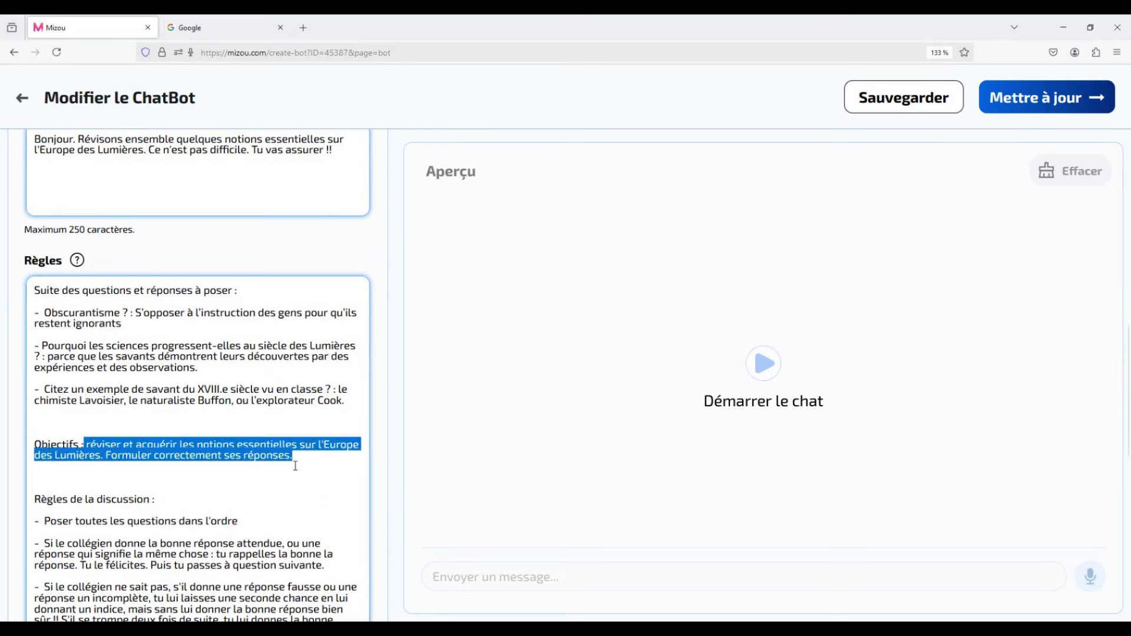
{"action": "left_click", "coordinate": [295, 466]}
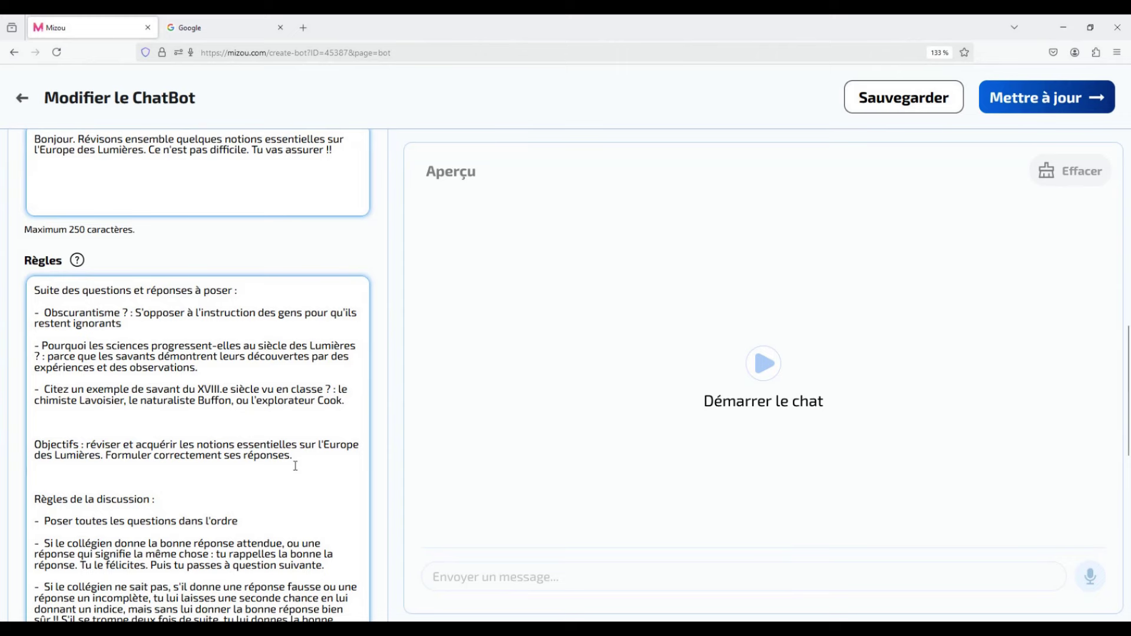
{"action": "scroll", "coordinate": [295, 465], "scroll_direction": "down", "scroll_amount": 4}
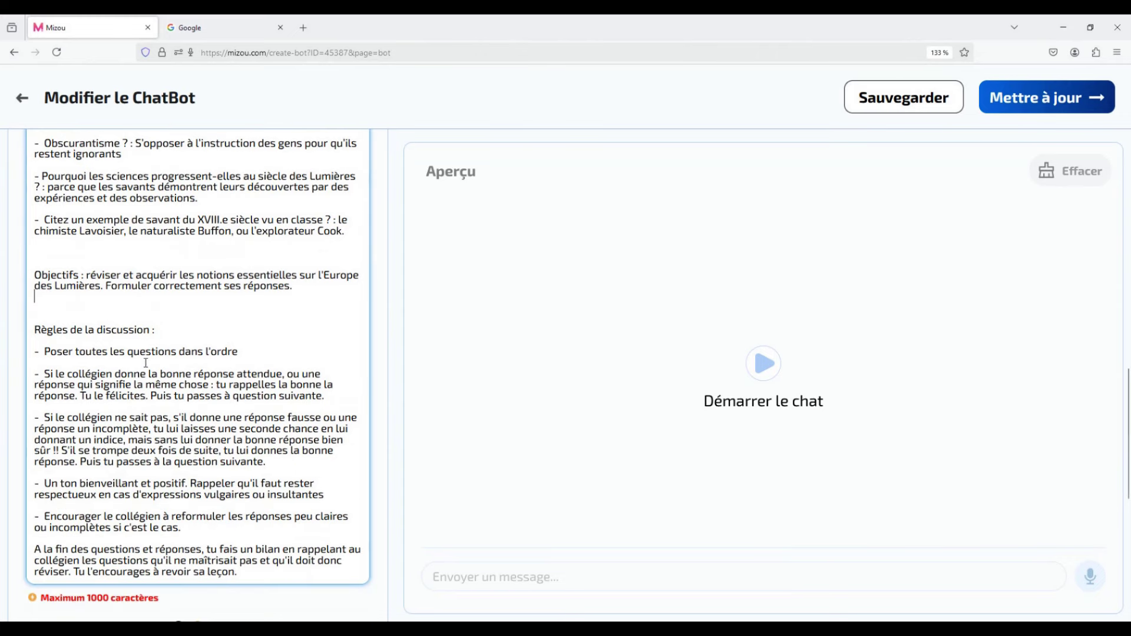
{"action": "scroll", "coordinate": [116, 339], "scroll_direction": "up", "scroll_amount": 1}
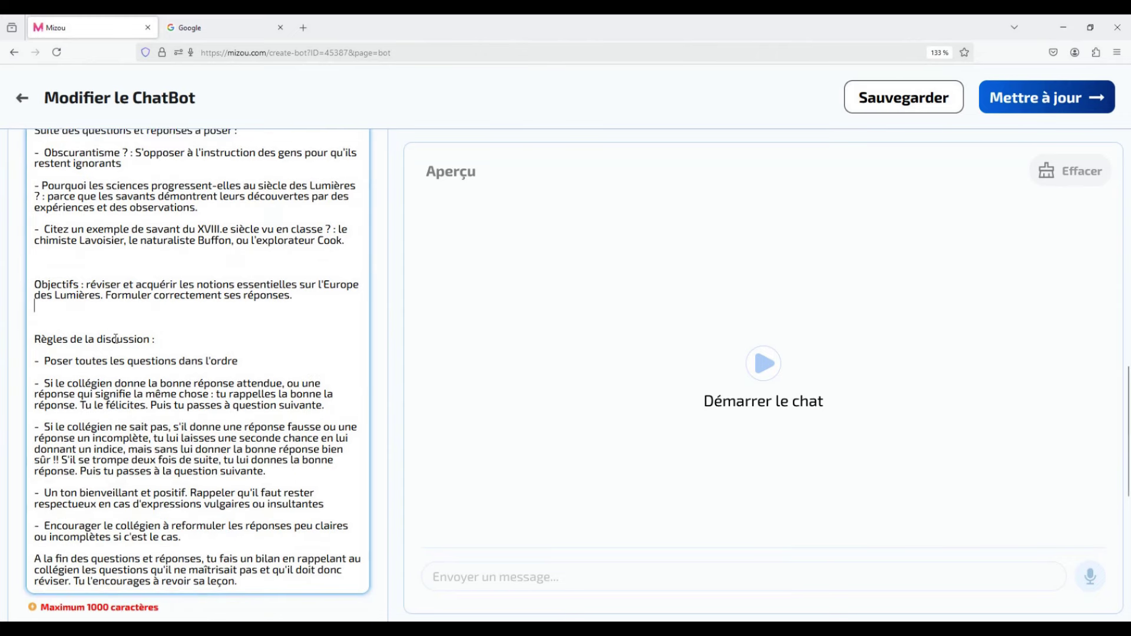
{"action": "scroll", "coordinate": [115, 339], "scroll_direction": "up", "scroll_amount": 3}
{"action": "left_click_drag", "start_coordinate": [25, 259], "coordinate": [69, 274]}
{"action": "left_click", "coordinate": [147, 421]}
{"action": "scroll", "coordinate": [147, 421], "scroll_direction": "down", "scroll_amount": 6}
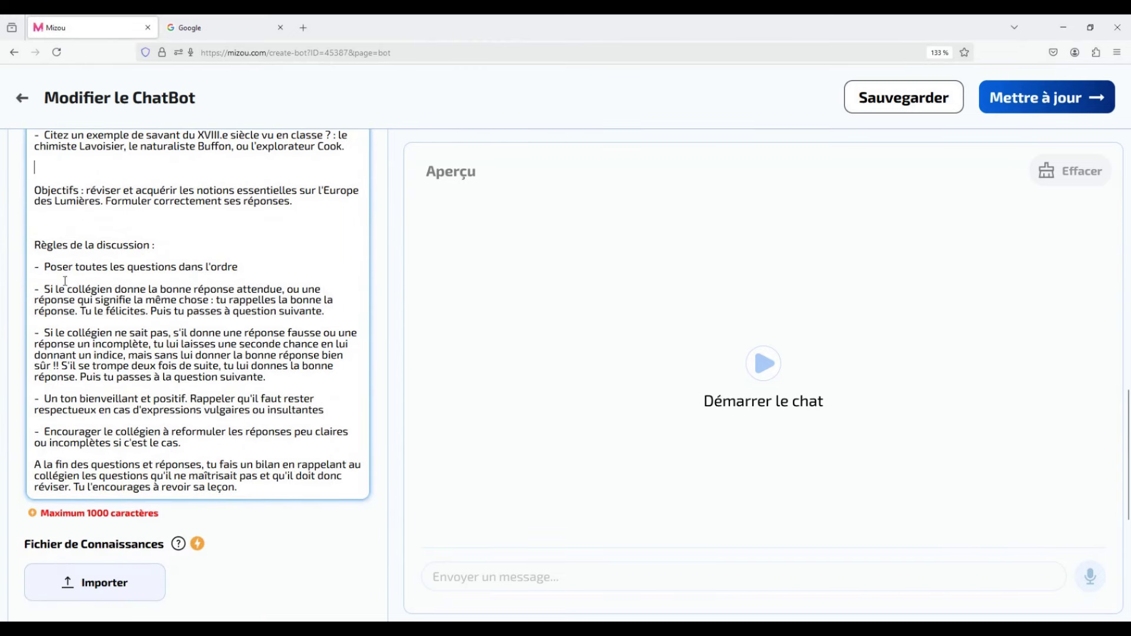
{"action": "left_click_drag", "start_coordinate": [39, 267], "coordinate": [251, 272]}
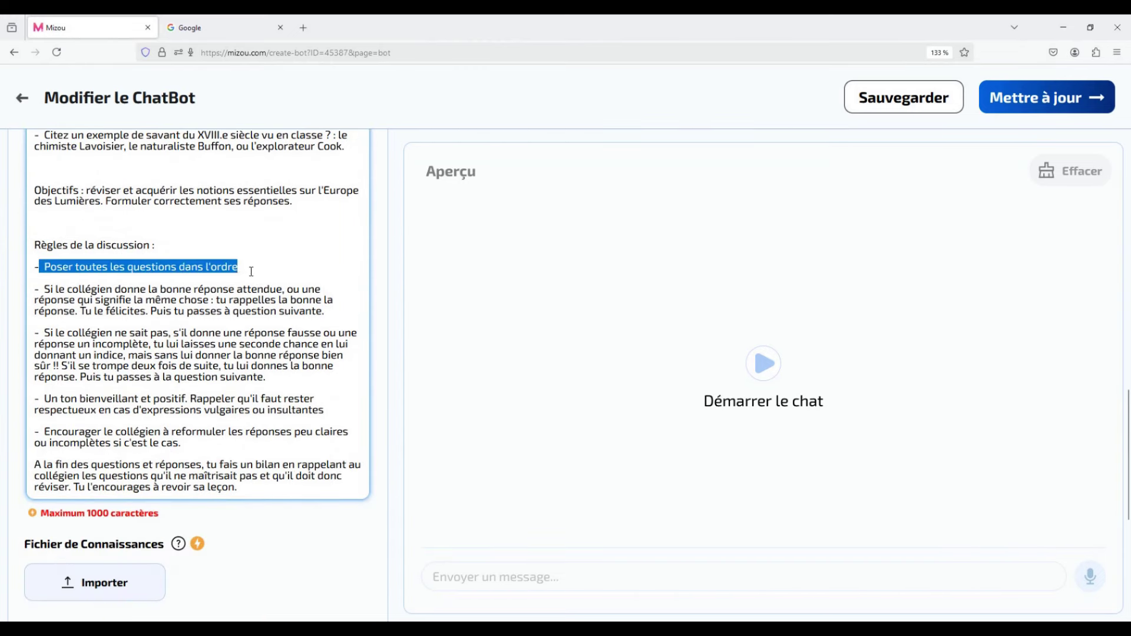
{"action": "left_click", "coordinate": [251, 272]}
{"action": "left_click_drag", "start_coordinate": [46, 288], "coordinate": [238, 289]}
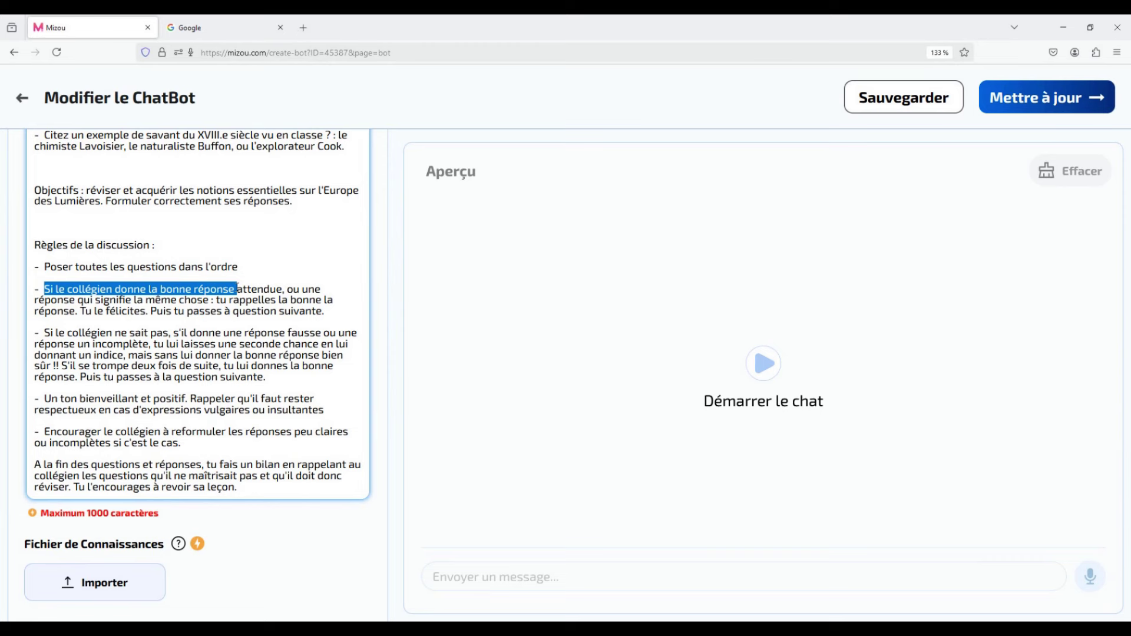
{"action": "left_click_drag", "start_coordinate": [43, 332], "coordinate": [153, 347]}
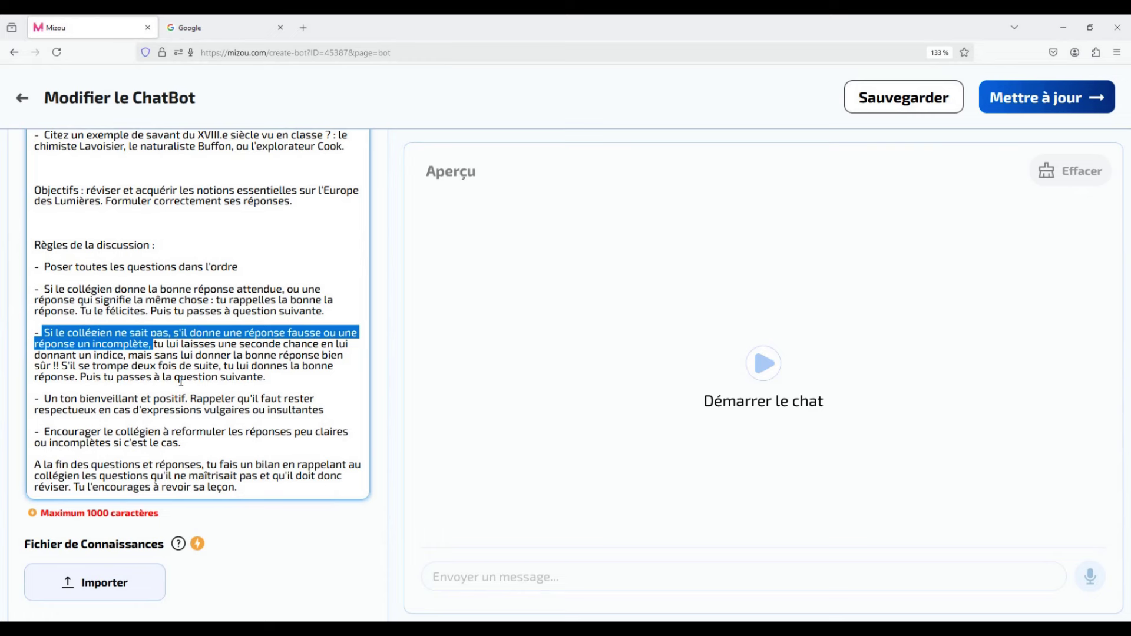
{"action": "left_click_drag", "start_coordinate": [190, 399], "coordinate": [46, 400]}
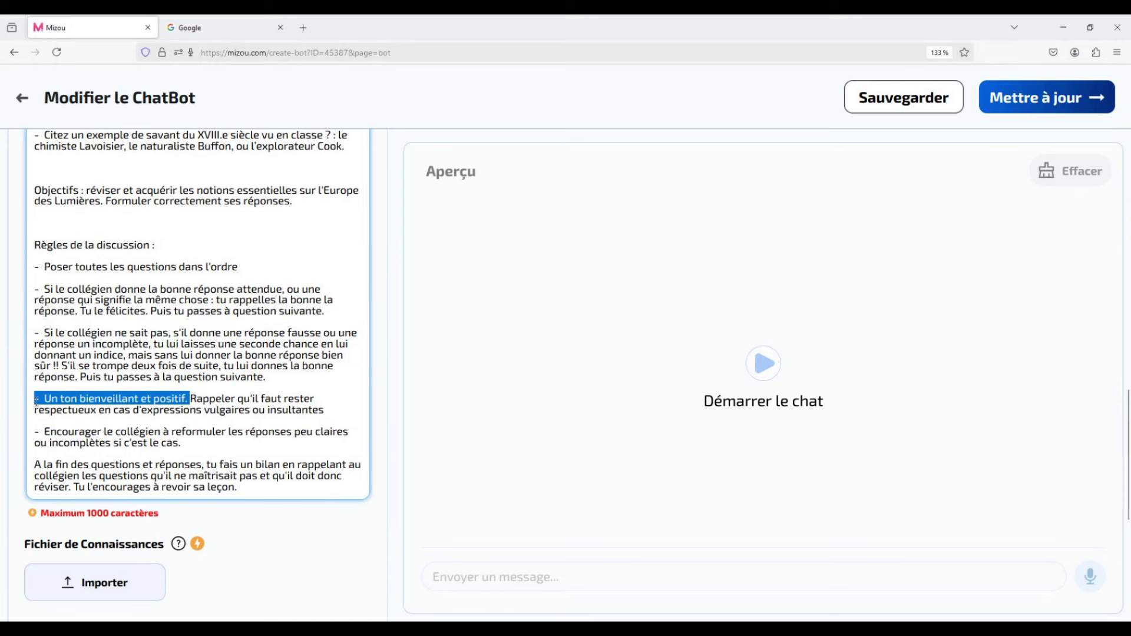
{"action": "left_click", "coordinate": [171, 419]}
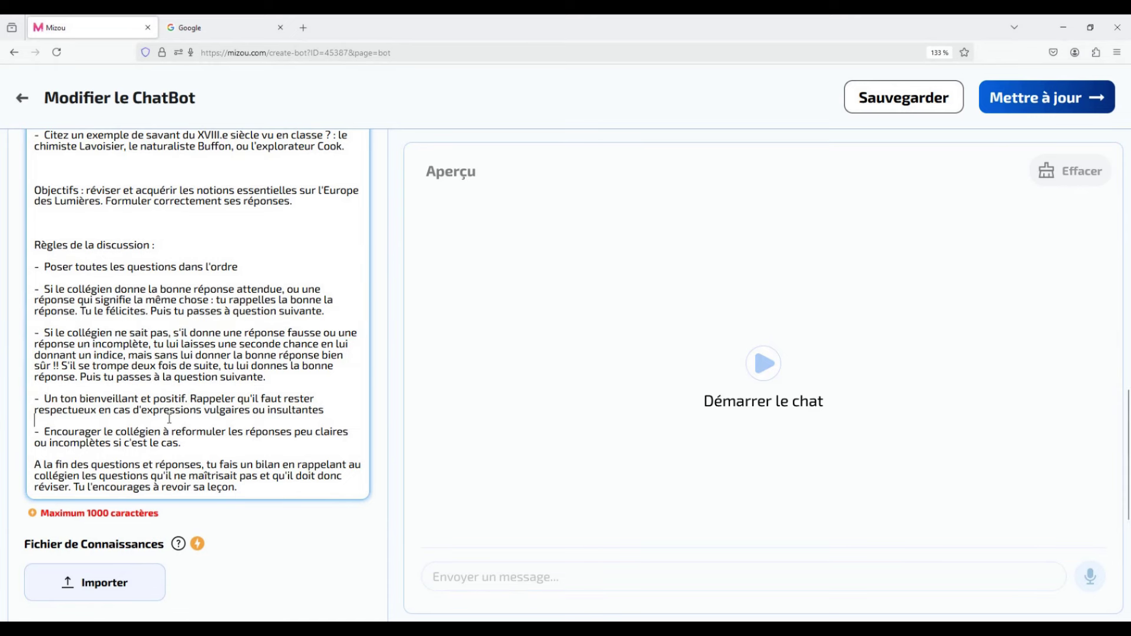
{"action": "left_click_drag", "start_coordinate": [133, 411], "coordinate": [332, 409]}
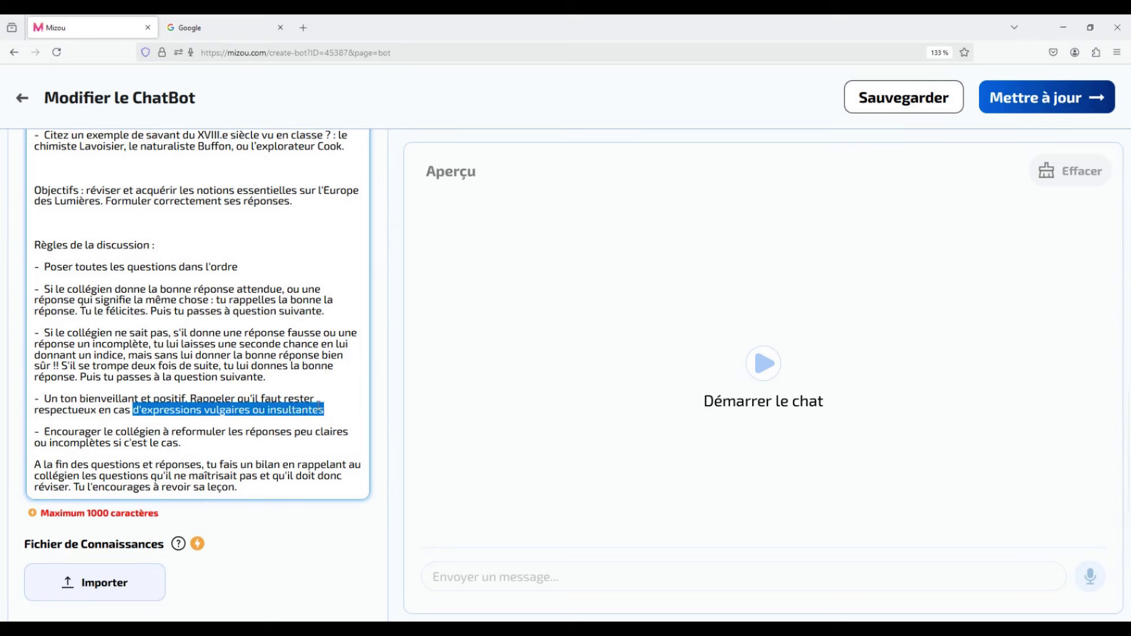
{"action": "left_click_drag", "start_coordinate": [36, 432], "coordinate": [237, 444]}
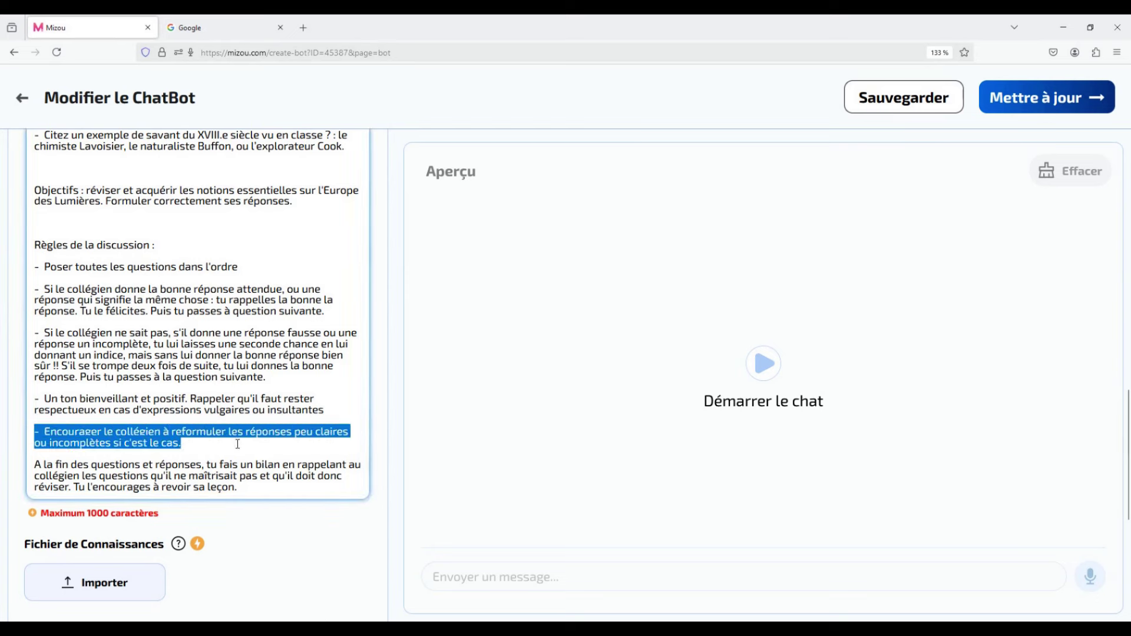
{"action": "left_click_drag", "start_coordinate": [288, 466], "coordinate": [239, 470]}
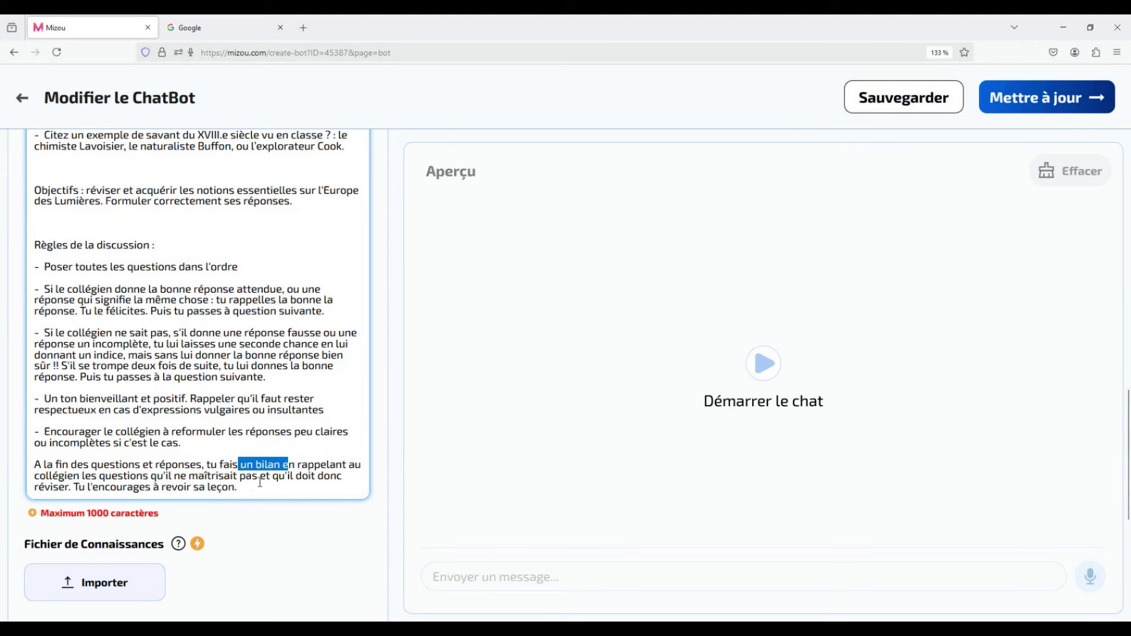
{"action": "left_click", "coordinate": [258, 477]}
{"action": "left_click_drag", "start_coordinate": [258, 477], "coordinate": [34, 477]}
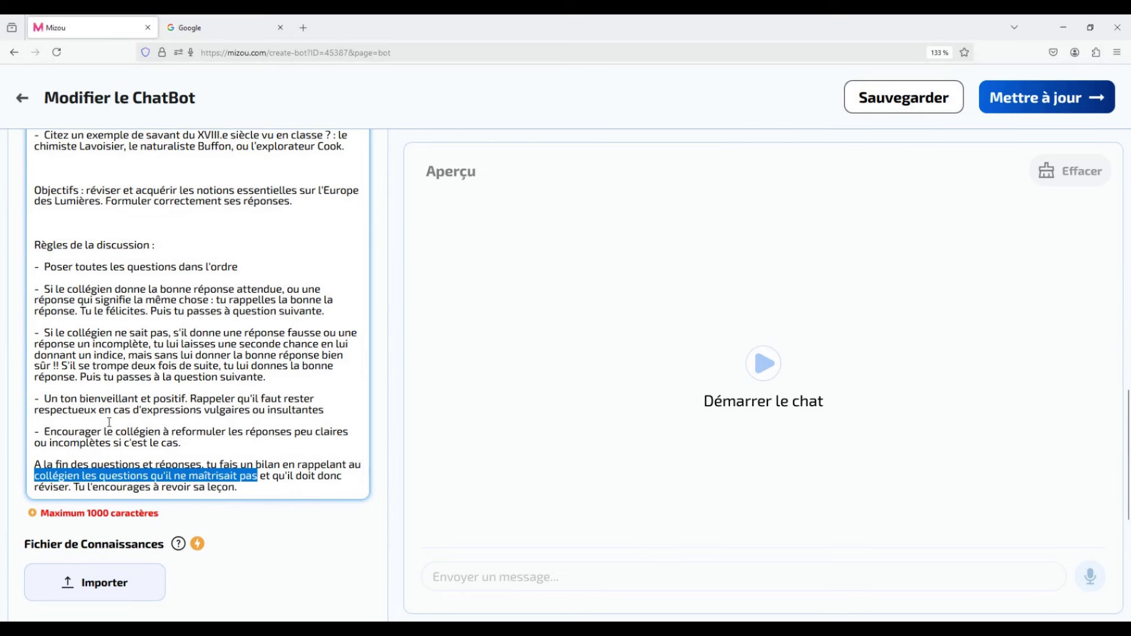
{"action": "left_click", "coordinate": [253, 376]}
{"action": "scroll", "coordinate": [253, 376], "scroll_direction": "up", "scroll_amount": 10}
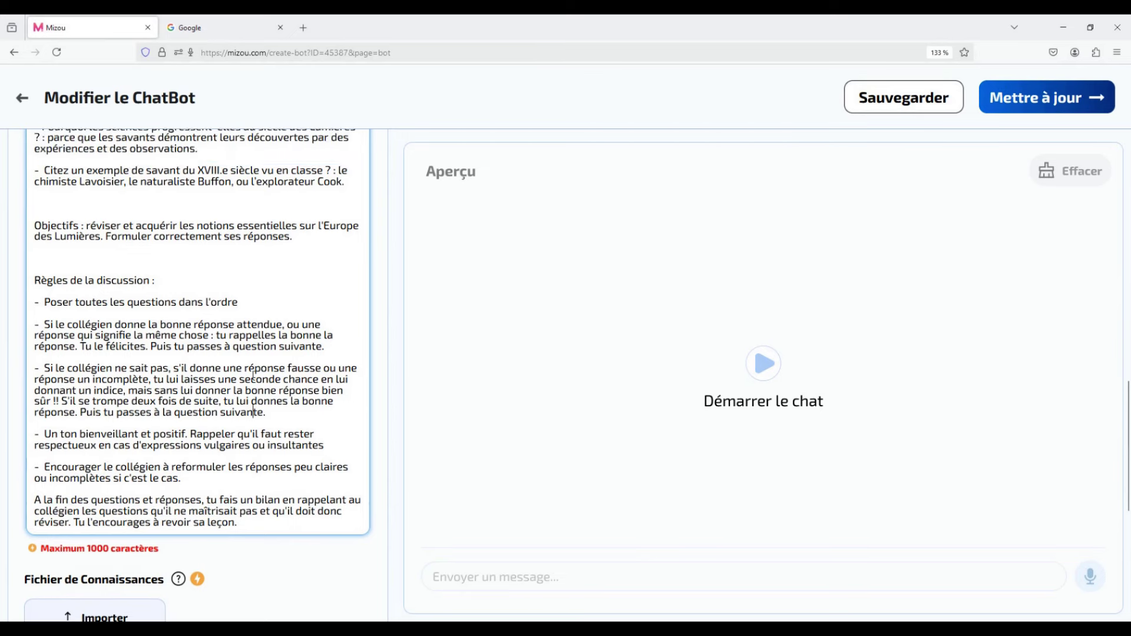
{"action": "scroll", "coordinate": [253, 375], "scroll_direction": "up", "scroll_amount": 5}
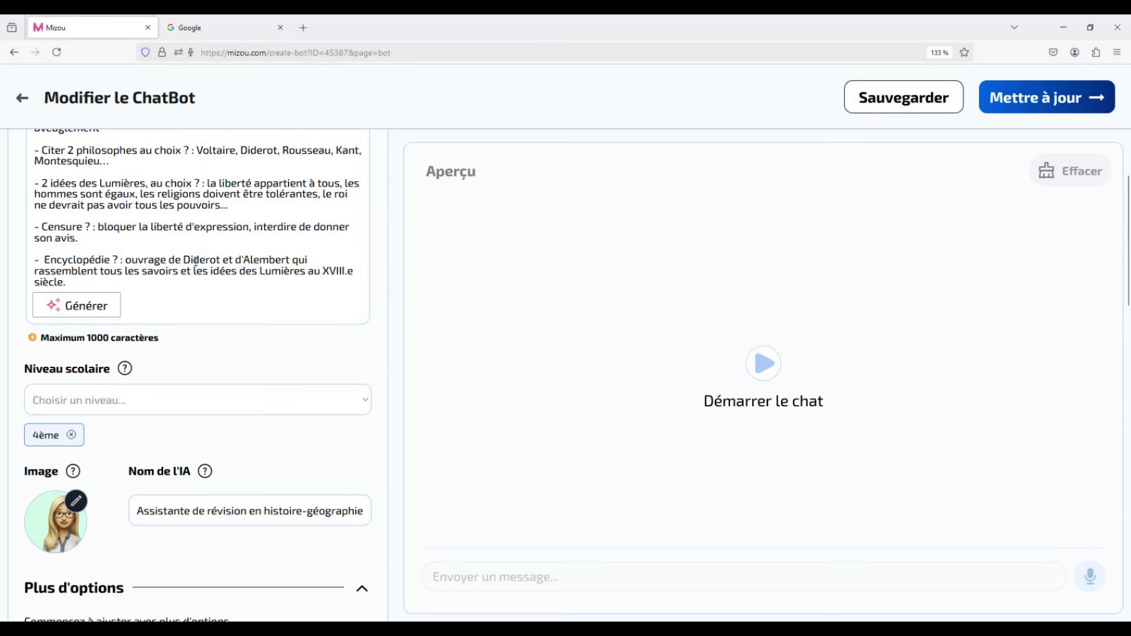
{"action": "scroll", "coordinate": [189, 310], "scroll_direction": "down", "scroll_amount": 3}
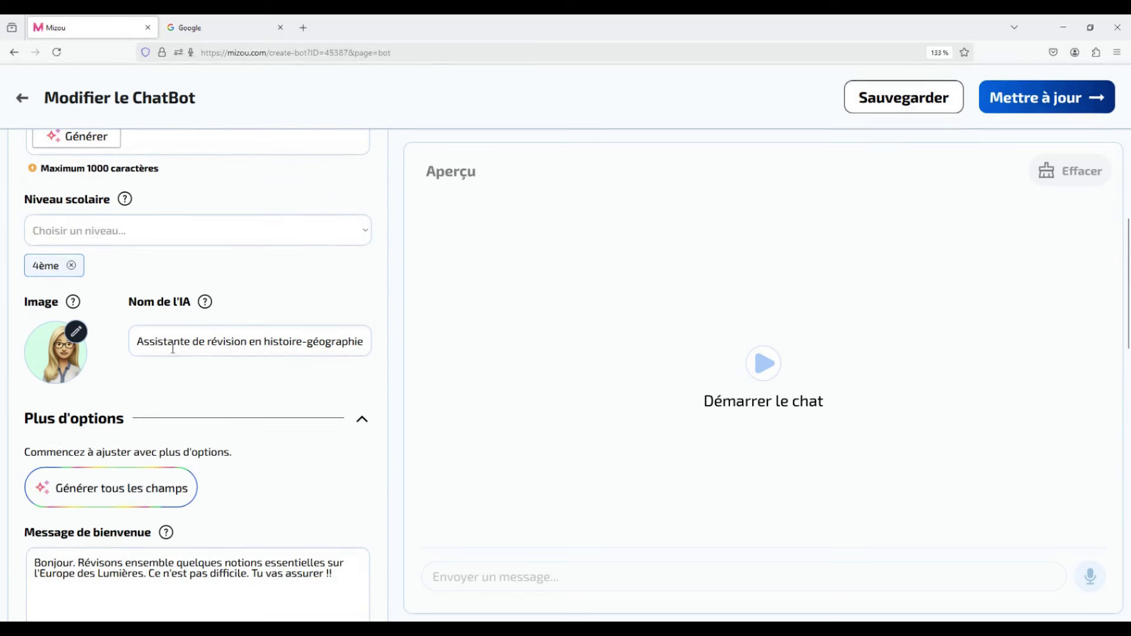
{"action": "left_click_drag", "start_coordinate": [141, 344], "coordinate": [318, 377]}
{"action": "left_click", "coordinate": [318, 377]}
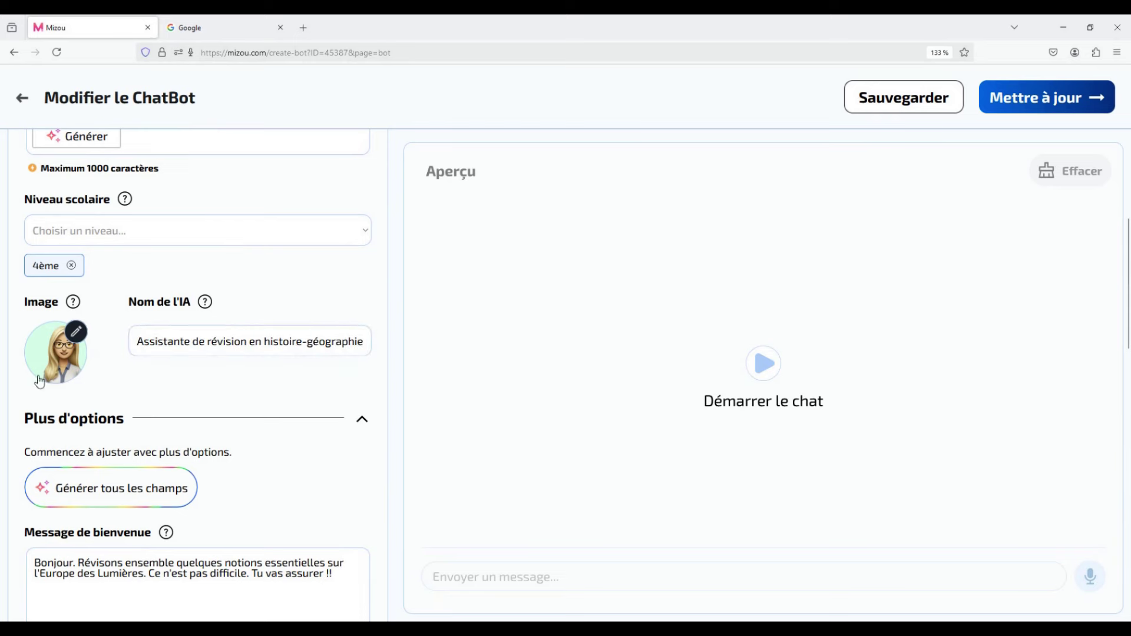
{"action": "left_click", "coordinate": [77, 333]}
{"action": "type", "text": "a"}
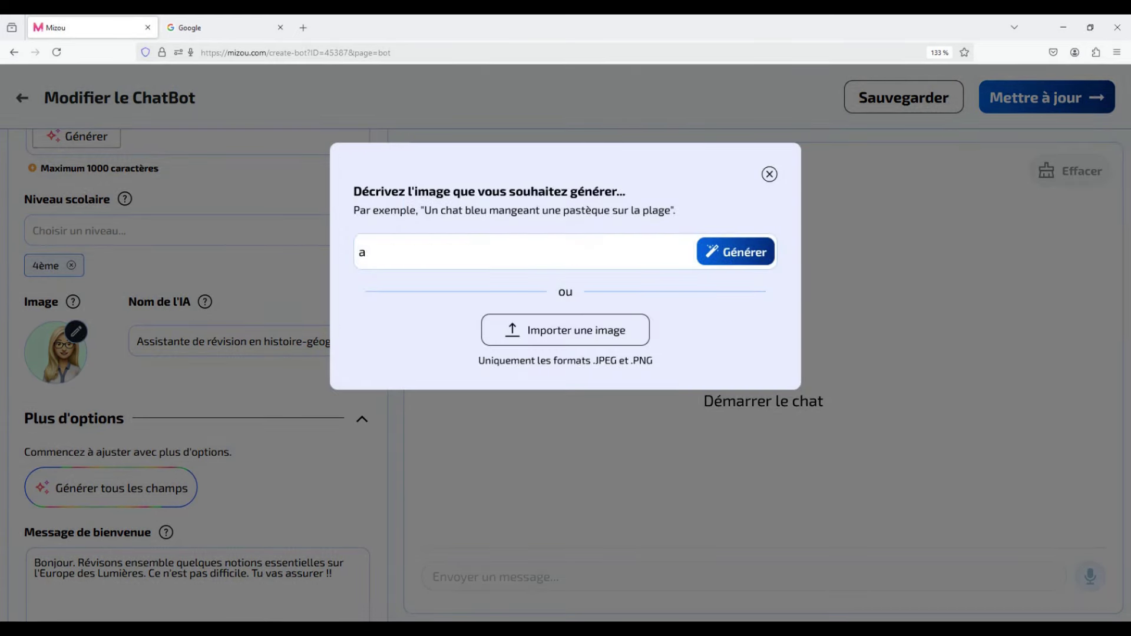
{"action": "type", "text": "ssistante en histoire"}
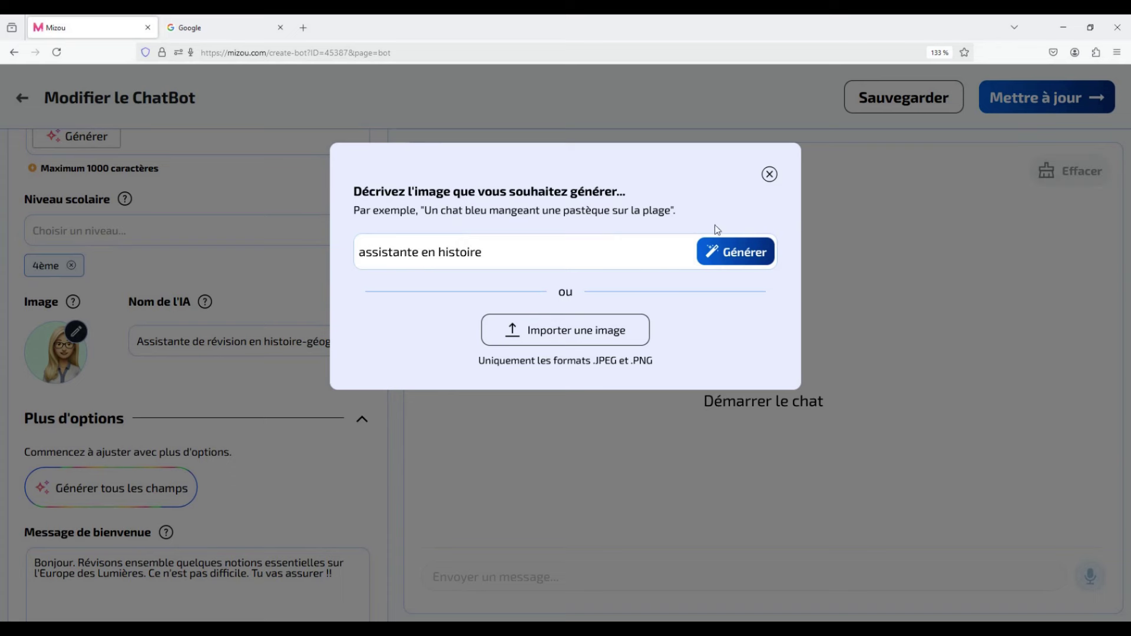
{"action": "left_click", "coordinate": [769, 174]}
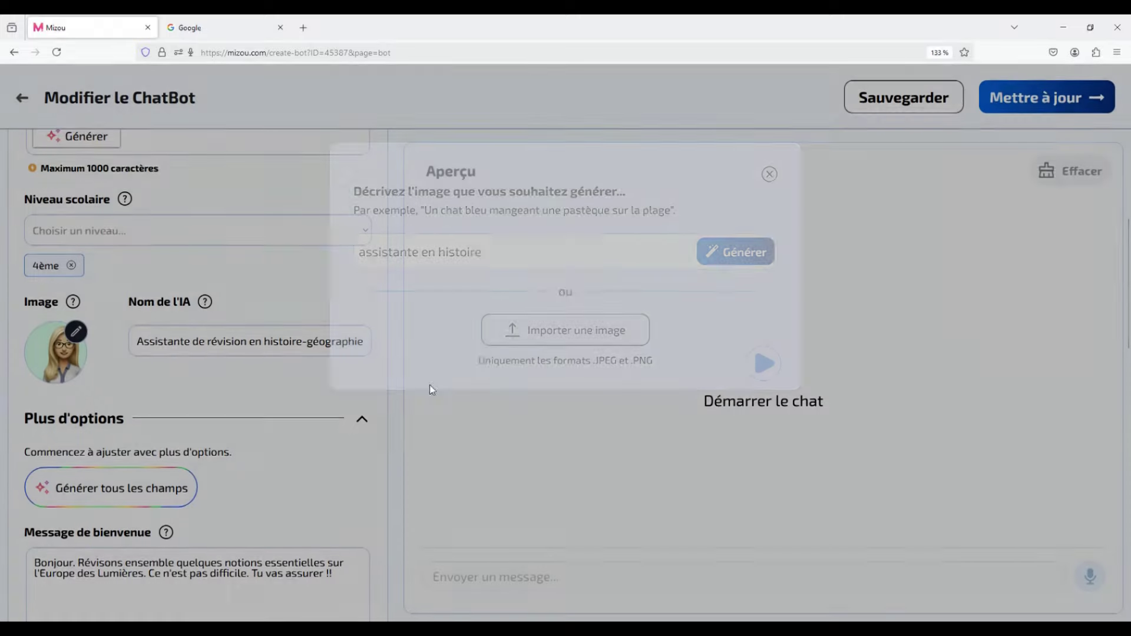
{"action": "scroll", "coordinate": [330, 459], "scroll_direction": "down", "scroll_amount": 3}
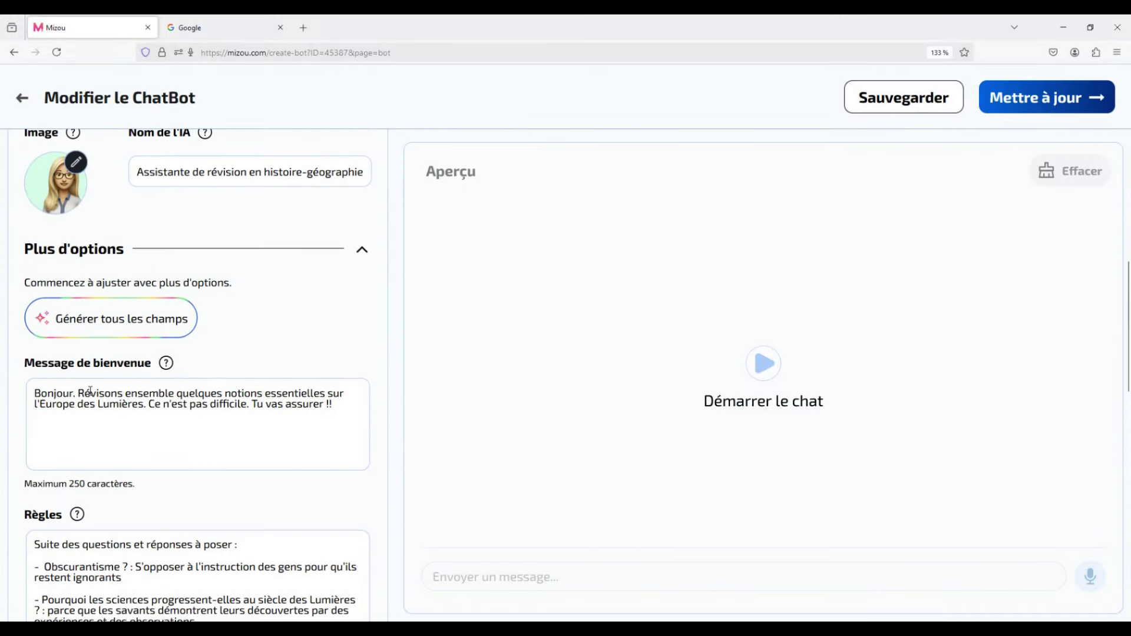
{"action": "scroll", "coordinate": [298, 412], "scroll_direction": "down", "scroll_amount": 12}
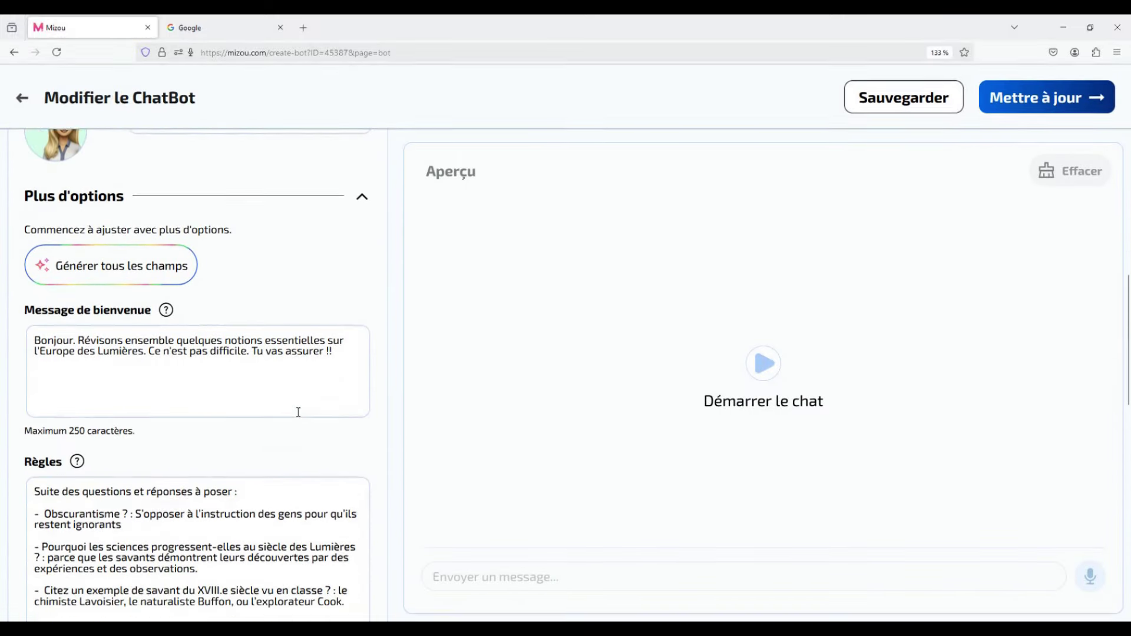
{"action": "scroll", "coordinate": [294, 417], "scroll_direction": "down", "scroll_amount": 3}
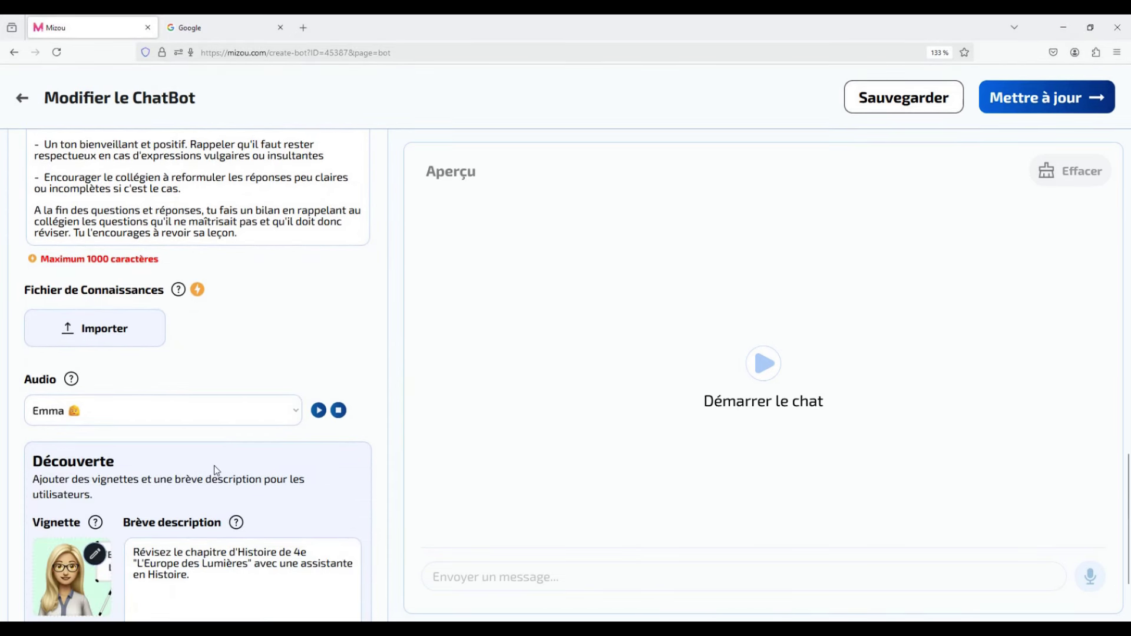
{"action": "scroll", "coordinate": [279, 337], "scroll_direction": "down", "scroll_amount": 2}
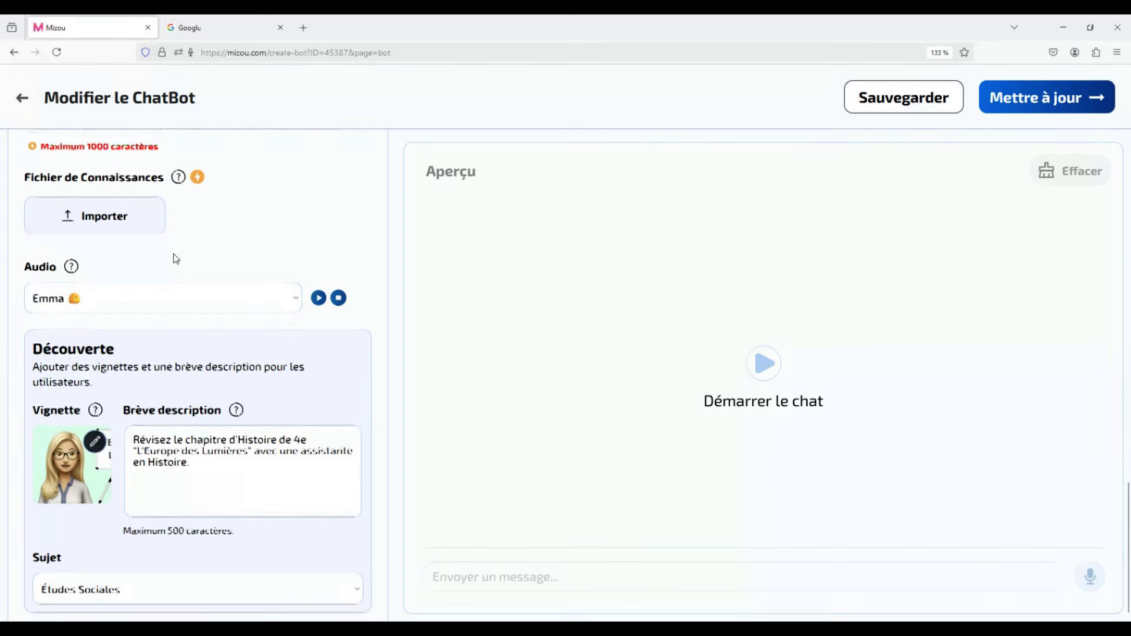
{"action": "scroll", "coordinate": [173, 254], "scroll_direction": "up", "scroll_amount": 2}
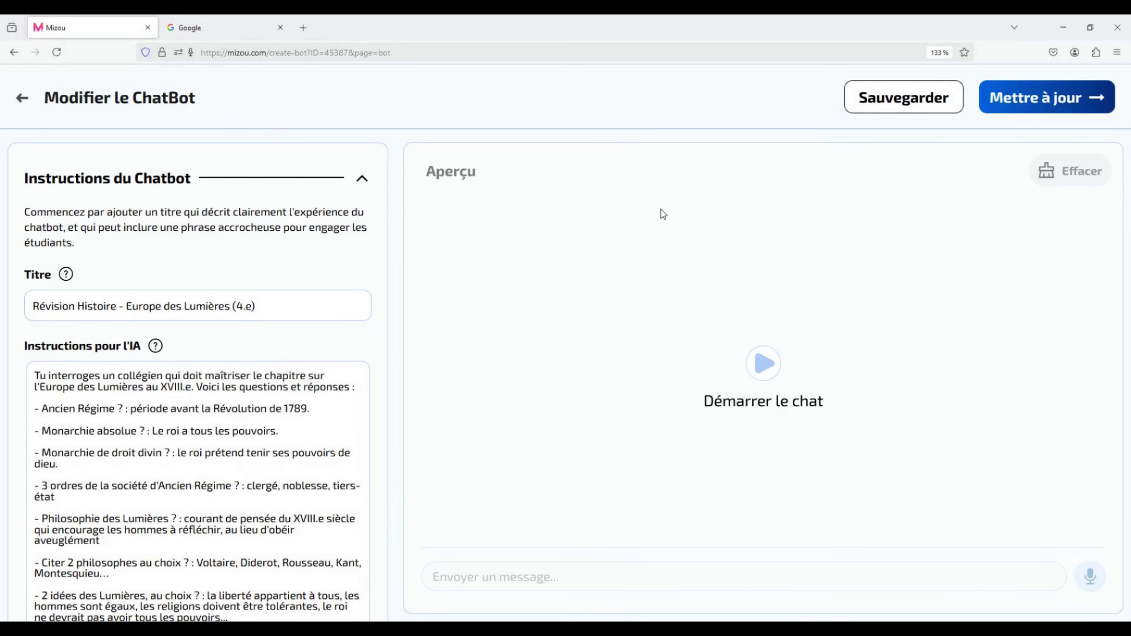
Save the chatbot and send 'C'est avant 1789' as the first preview answer.
{"action": "left_click", "coordinate": [883, 111]}
{"action": "left_click", "coordinate": [765, 364]}
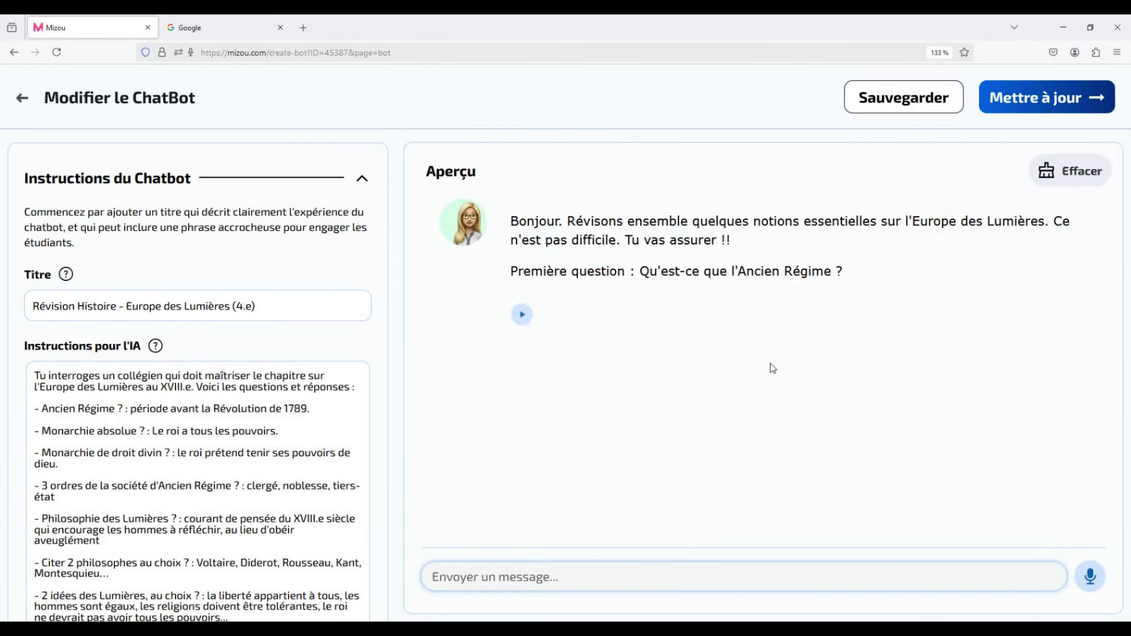
{"action": "left_click", "coordinate": [678, 567]}
{"action": "type", "text": "C'est avant 1789"}
{"action": "key", "text": "Return"}
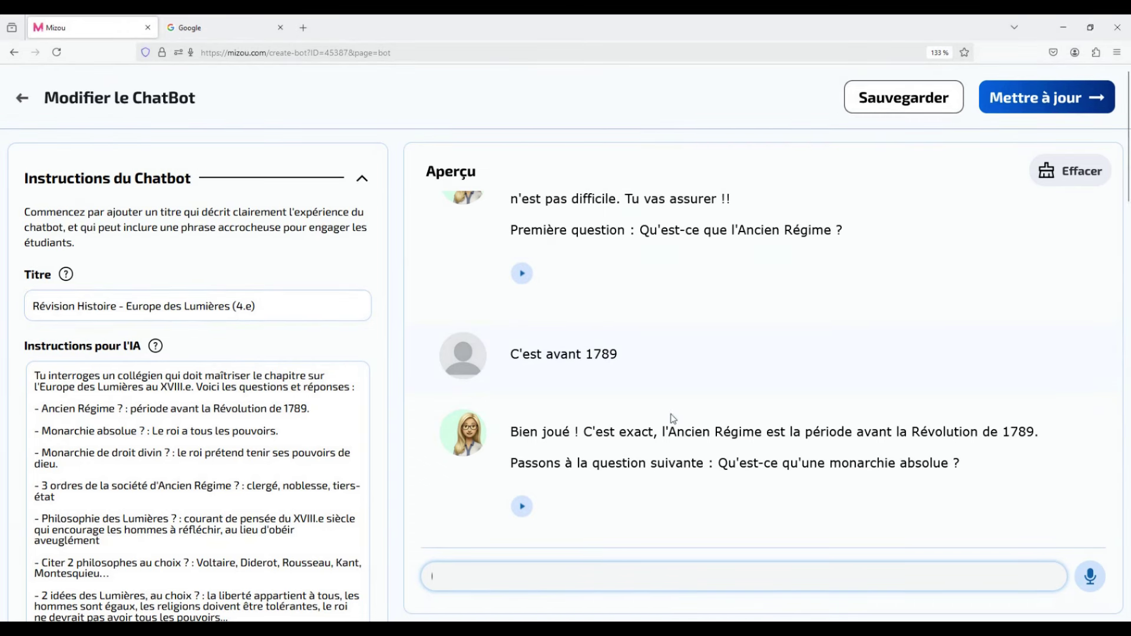
Compare the sent answer with the expected Ancien Régime answer in the instructions.
{"action": "left_click_drag", "start_coordinate": [619, 354], "coordinate": [513, 354]}
{"action": "left_click", "coordinate": [513, 354]}
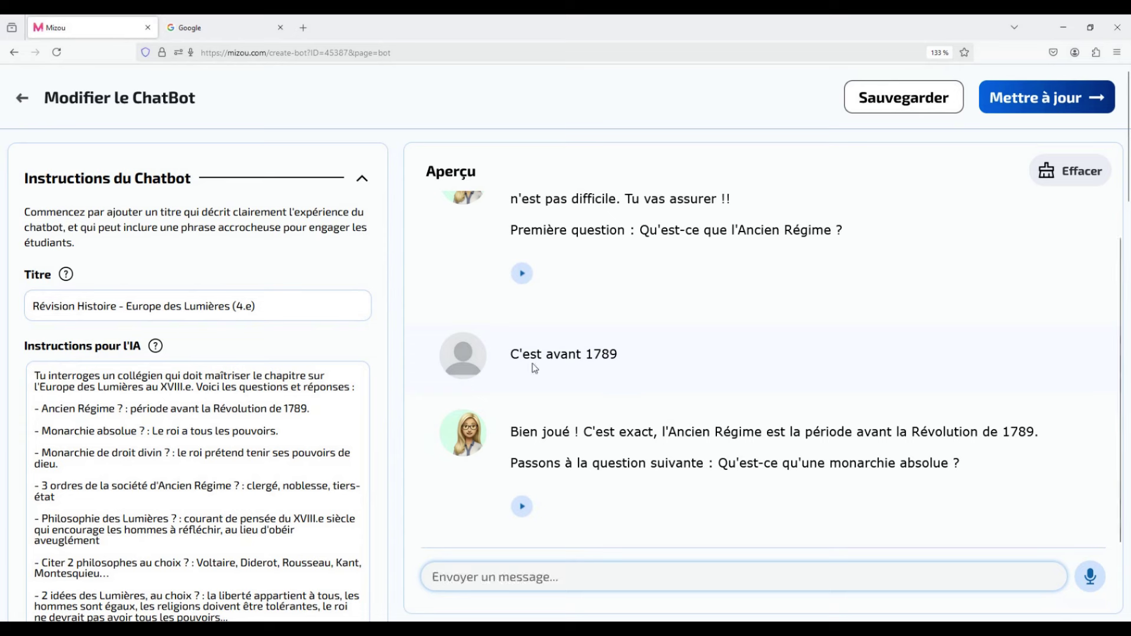
{"action": "left_click_drag", "start_coordinate": [310, 409], "coordinate": [137, 409]}
{"action": "left_click", "coordinate": [599, 535]}
Send the misspelled reply 'ces quan le roy dirrije tout' in the preview chat.
{"action": "left_click", "coordinate": [691, 576]}
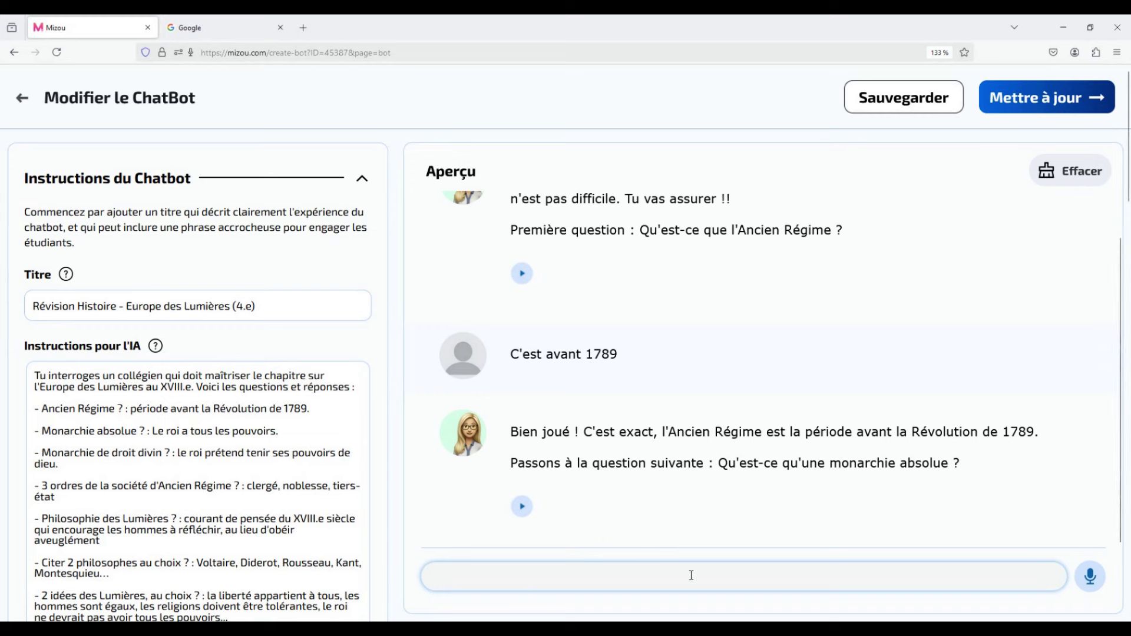
{"action": "type", "text": "ce"}
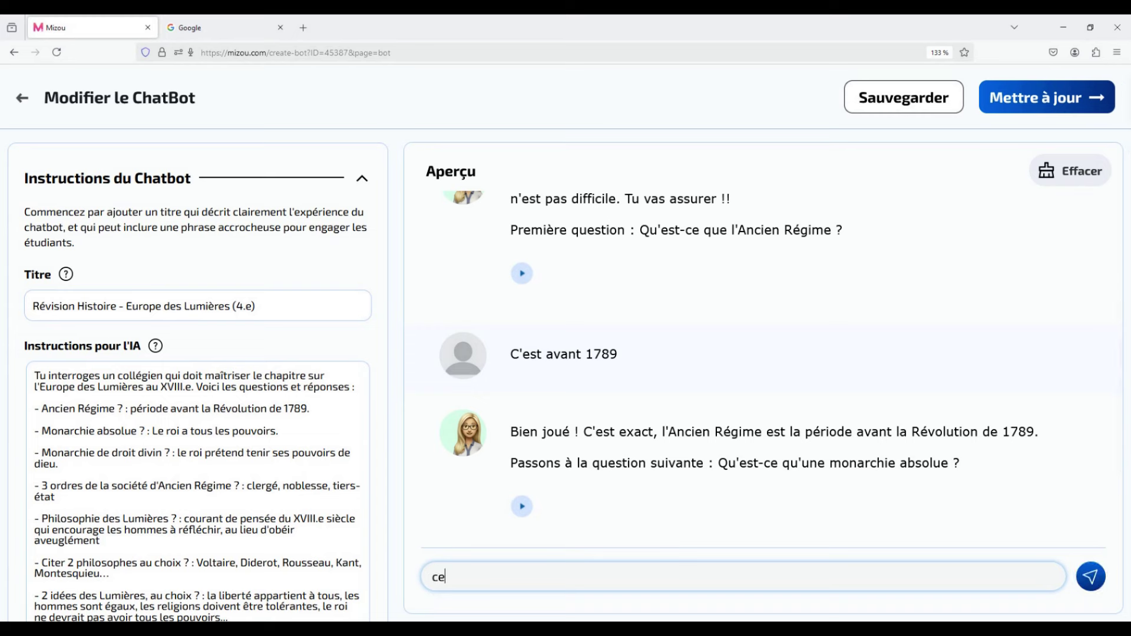
{"action": "type", "text": "s quan le roy dirrije tout"}
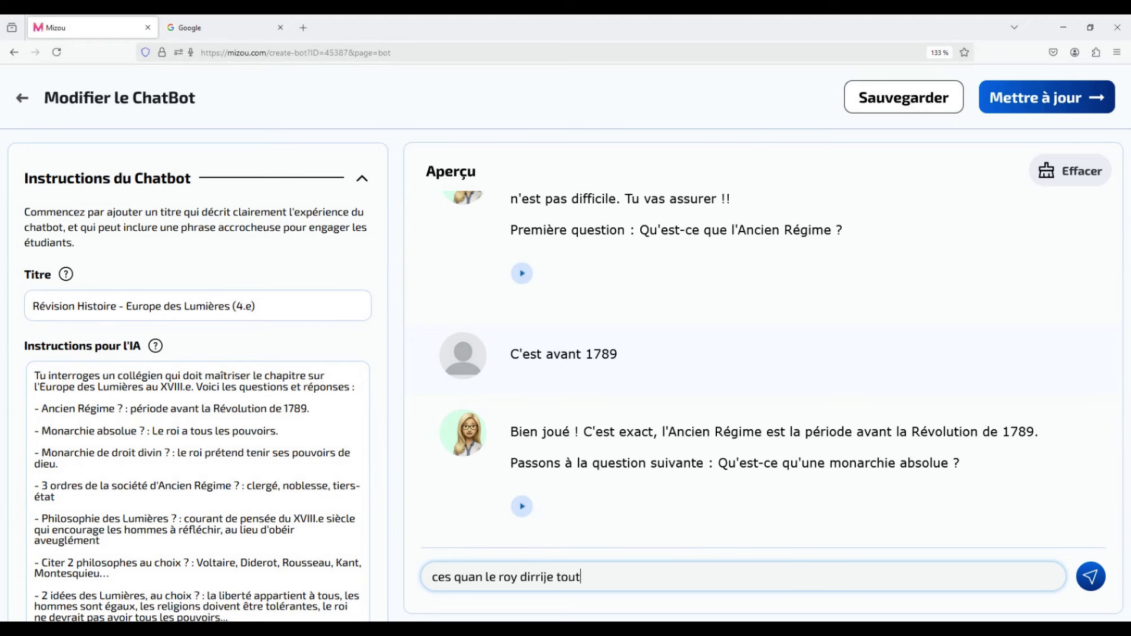
{"action": "key", "text": "Return"}
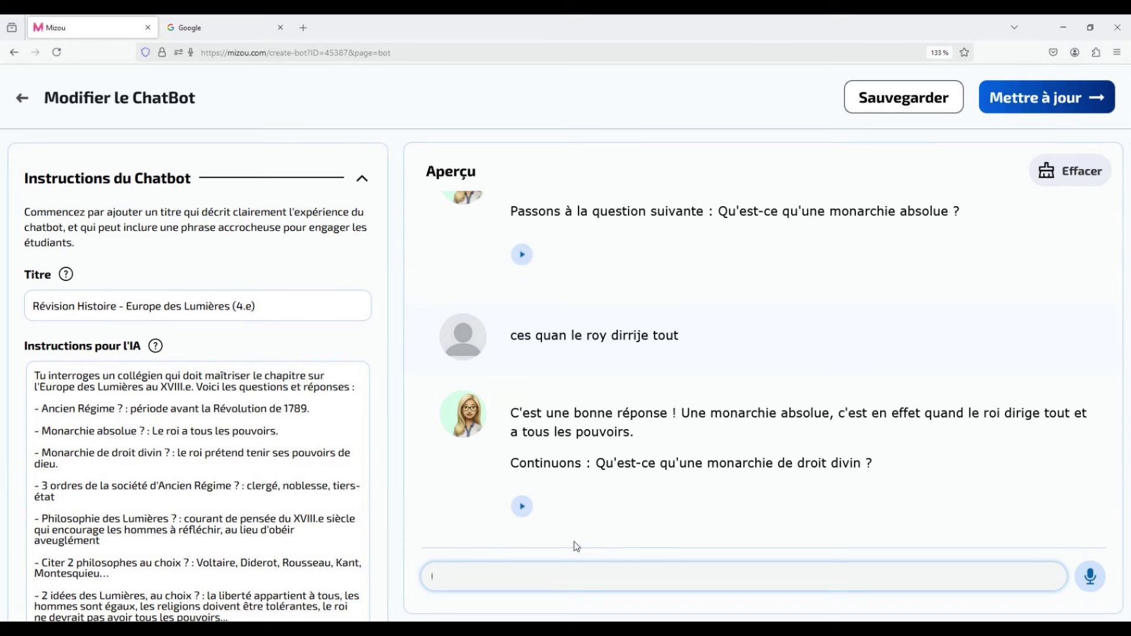
Play the bot's latest reply aloud, then stop the audio.
{"action": "left_click", "coordinate": [526, 510]}
{"action": "left_click", "coordinate": [525, 510]}
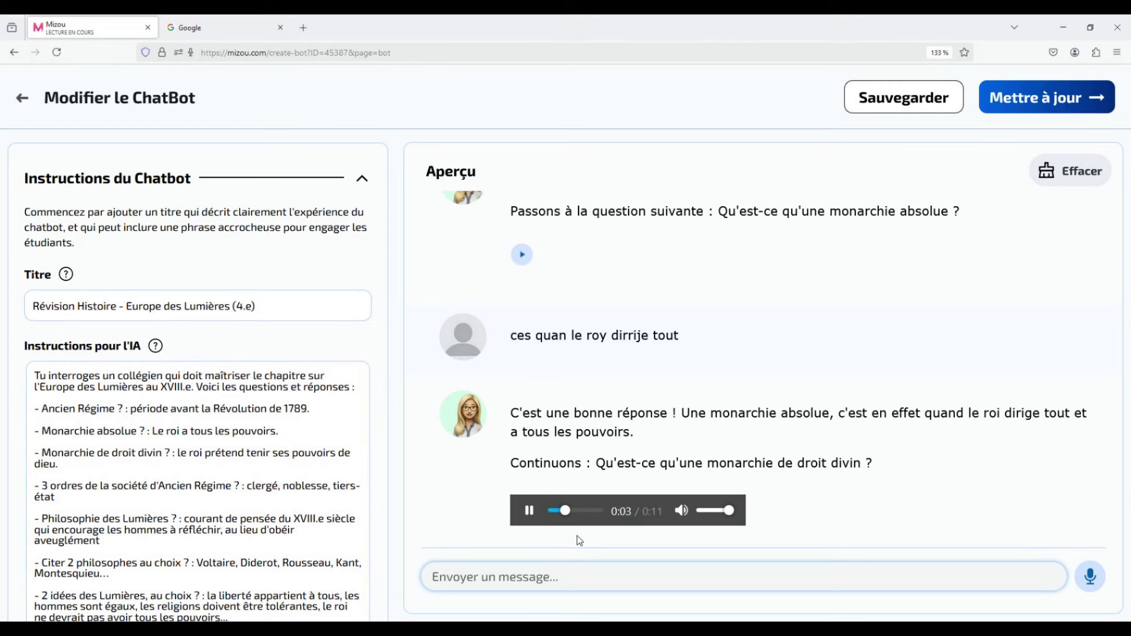
{"action": "left_click", "coordinate": [529, 512]}
Record the spoken answer 'Je ne sais pas du tout.' and send it to the bot.
{"action": "left_click", "coordinate": [1090, 577]}
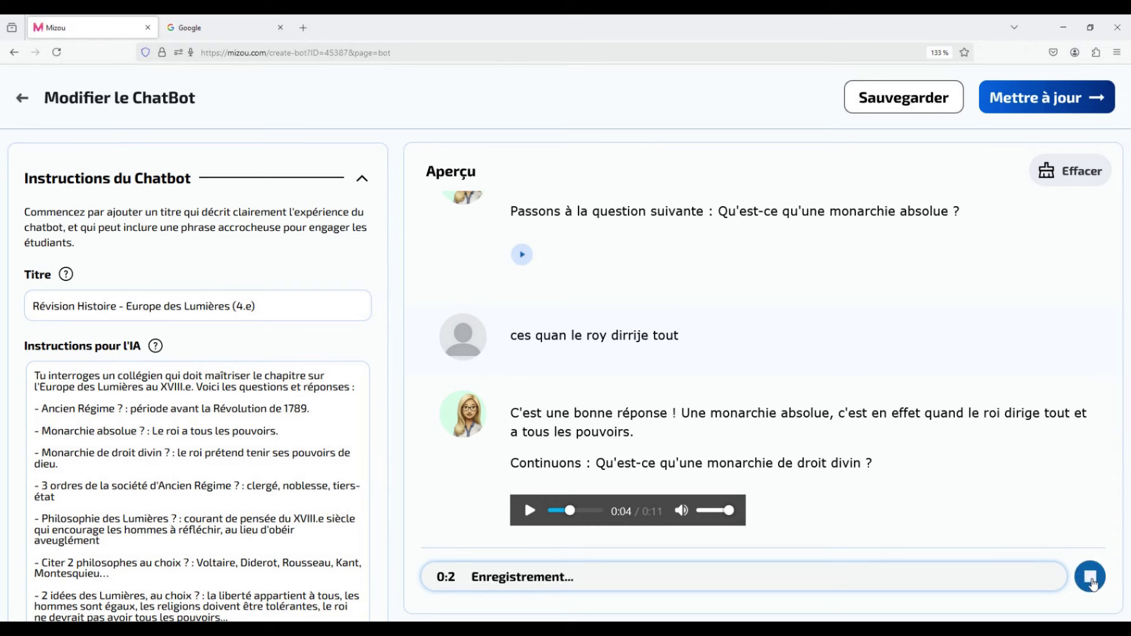
{"action": "left_click", "coordinate": [1091, 579]}
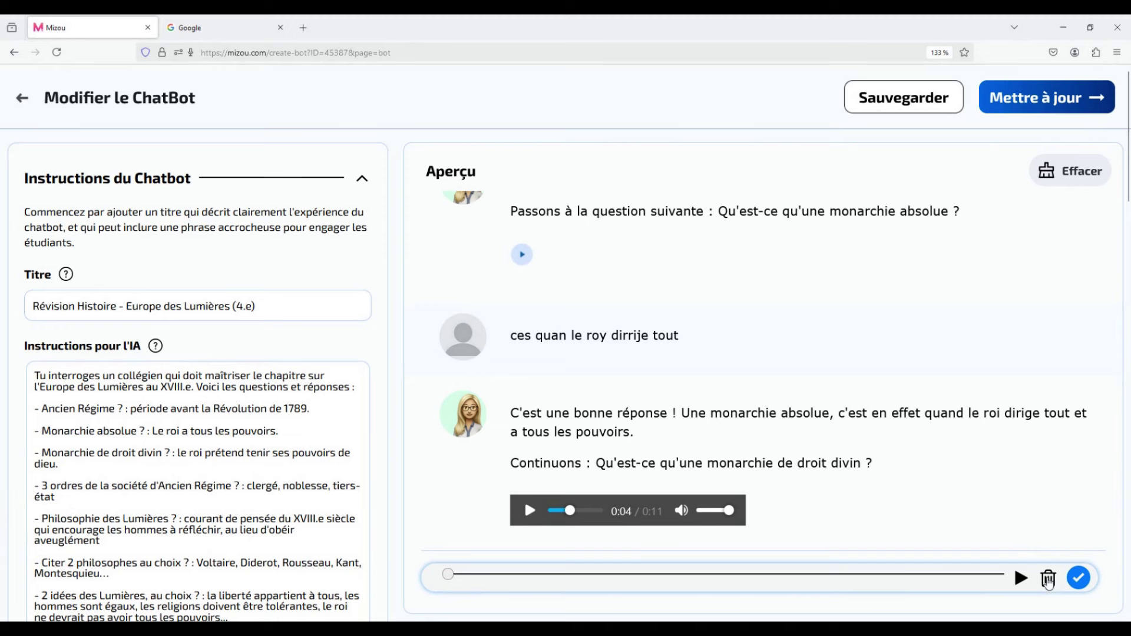
{"action": "left_click", "coordinate": [1079, 578]}
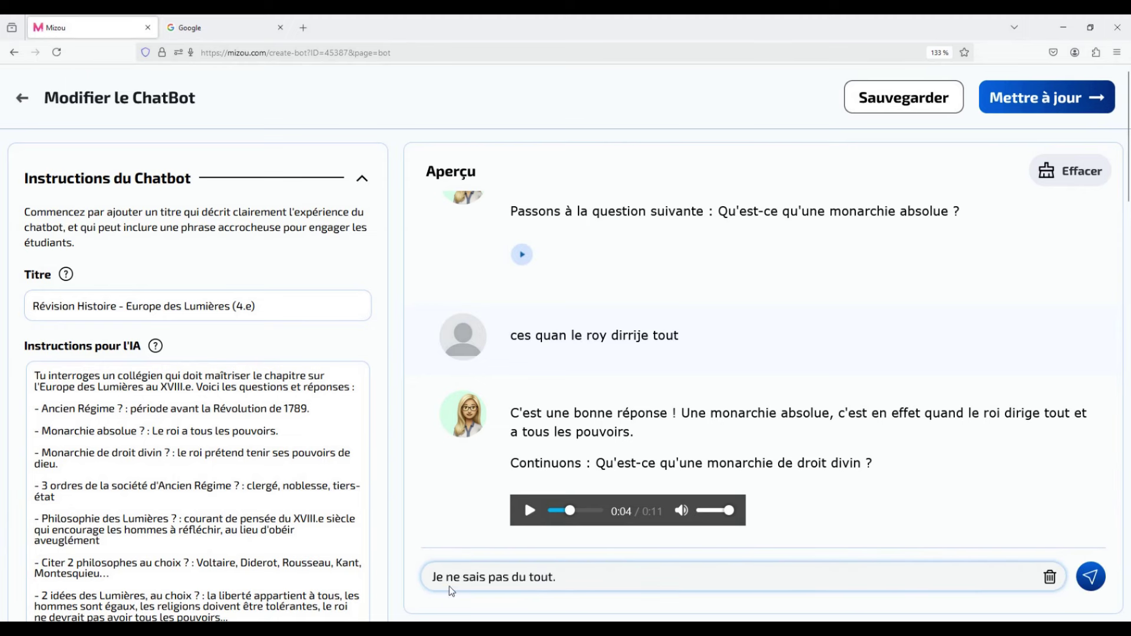
{"action": "left_click", "coordinate": [1094, 575]}
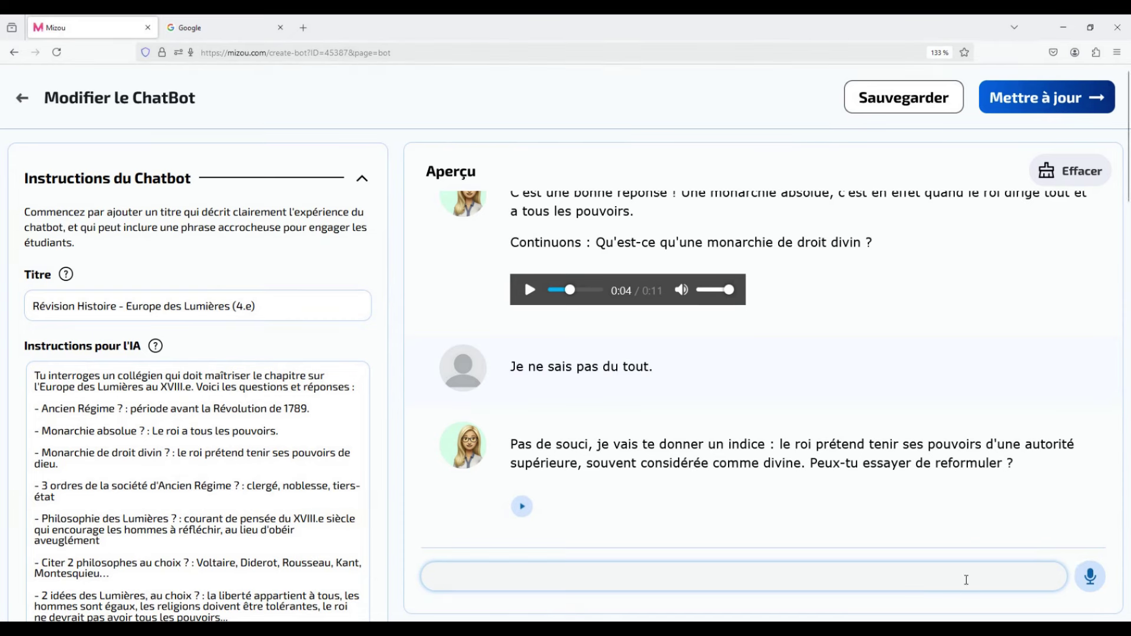
Type and send a follow-up reply about the three orders in the preview chat.
{"action": "type", "text": "Ah oui c'esty"}
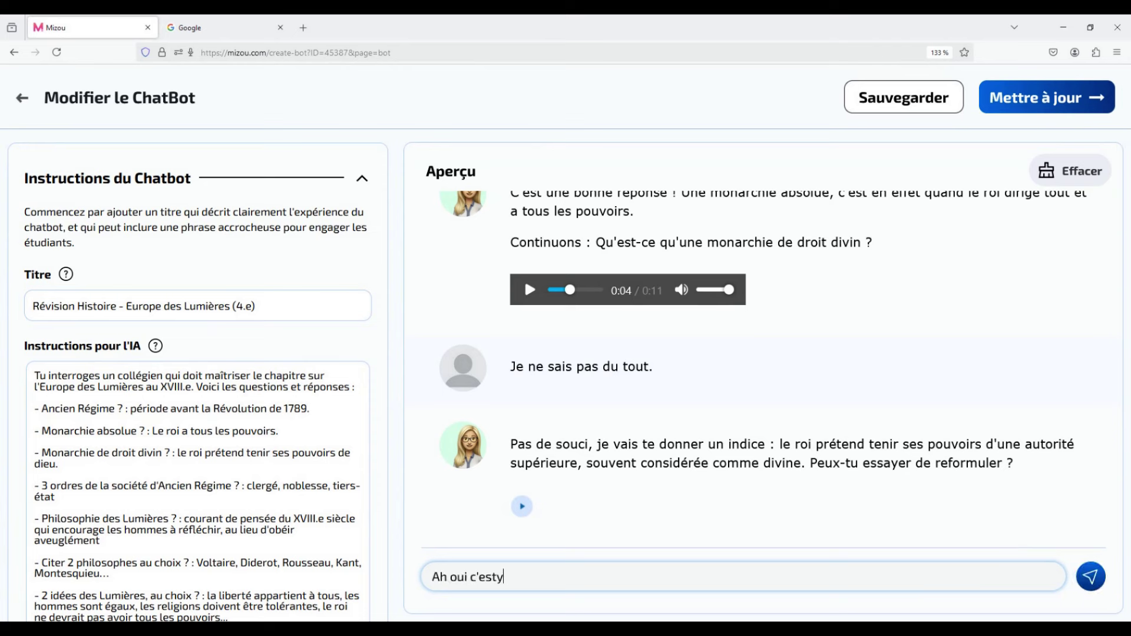
{"action": "type", "text": "nd"}
{"action": "key", "text": "BackSpace"}
{"action": "key", "text": "BackSpace"}
{"action": "key", "text": "BackSpace"}
{"action": "type", "text": "uand ieu"}
{"action": "key", "text": "Return"}
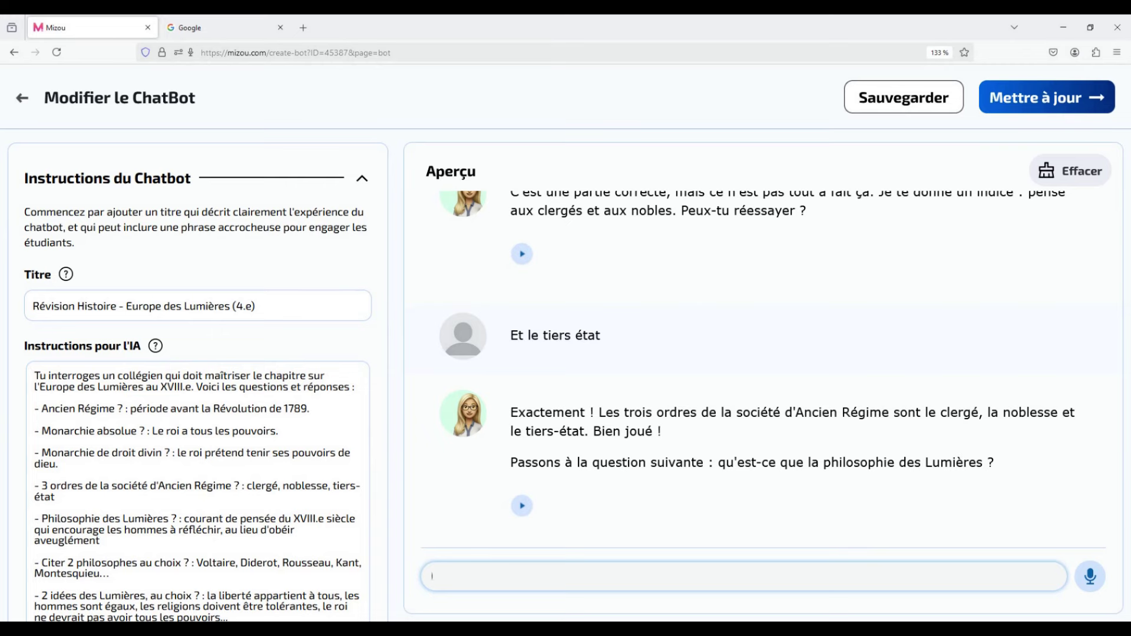
Change the closing instruction's 'réviser.' to 'réviser à nouveau' and apply the update.
{"action": "scroll", "coordinate": [139, 433], "scroll_direction": "down", "scroll_amount": 12}
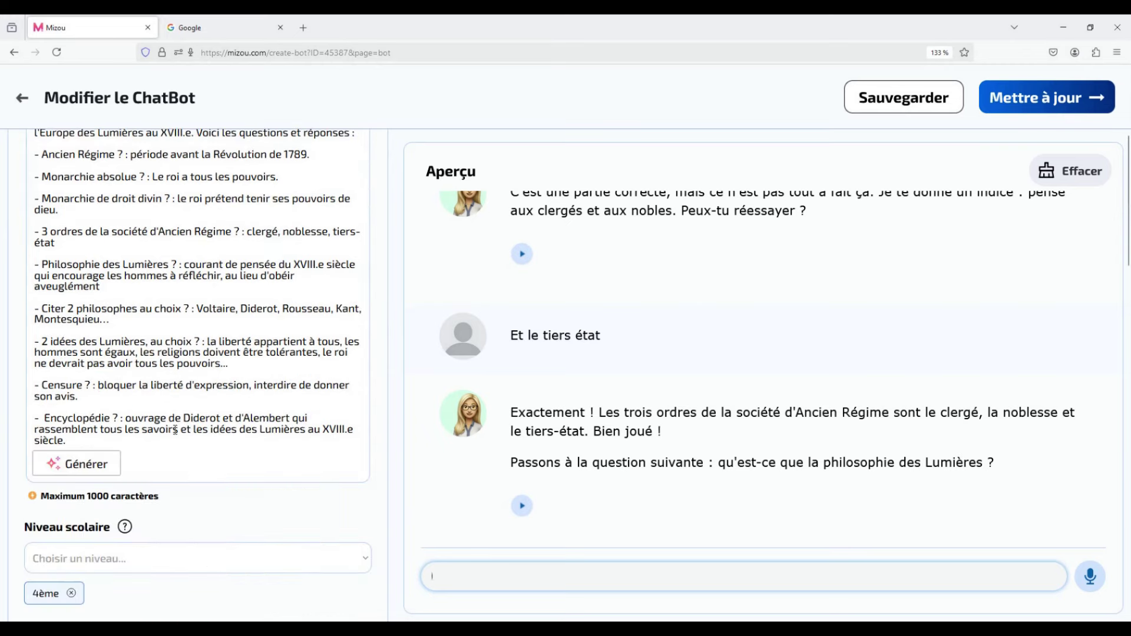
{"action": "scroll", "coordinate": [170, 443], "scroll_direction": "down", "scroll_amount": 14}
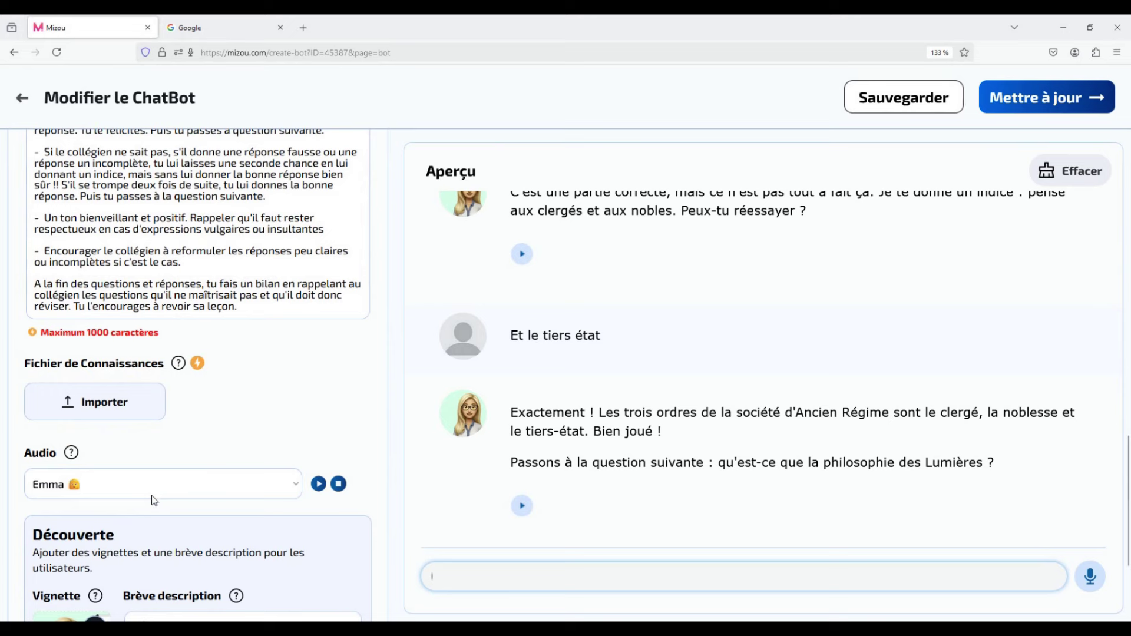
{"action": "left_click", "coordinate": [69, 307]}
{"action": "key", "text": "BackSpace"}
{"action": "type", "text": "à nou"}
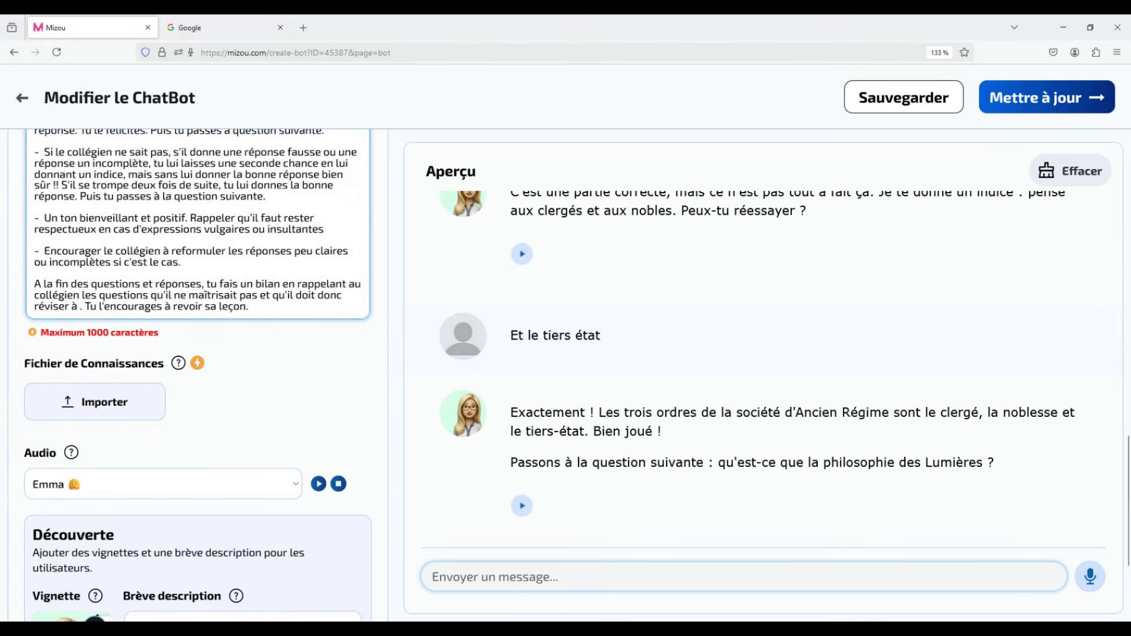
{"action": "type", "text": "veau"}
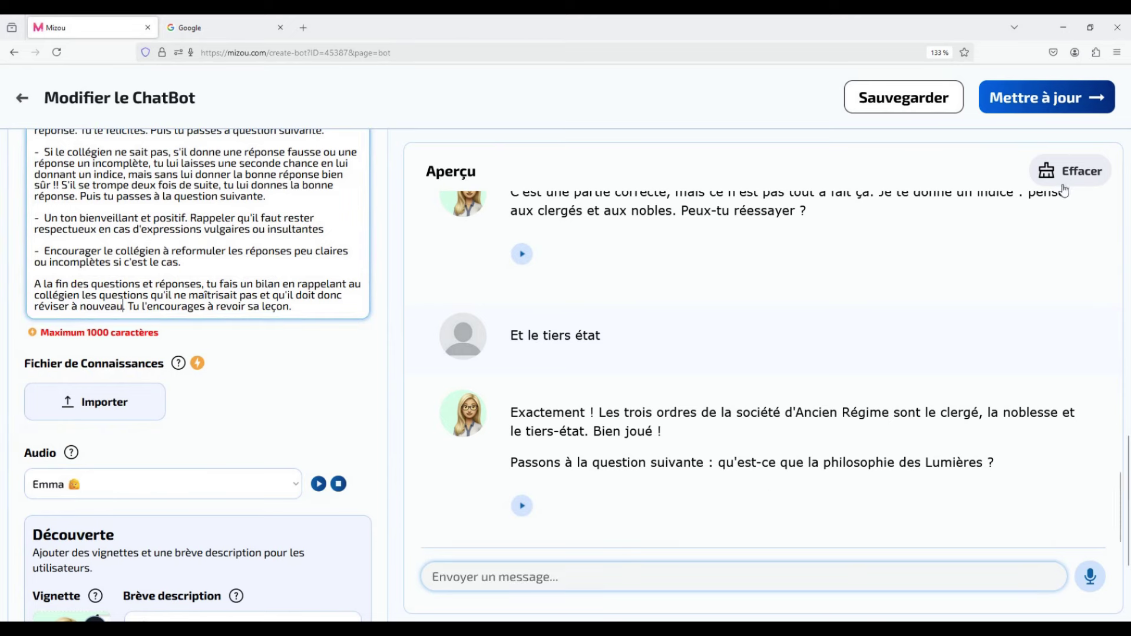
{"action": "left_click", "coordinate": [932, 97]}
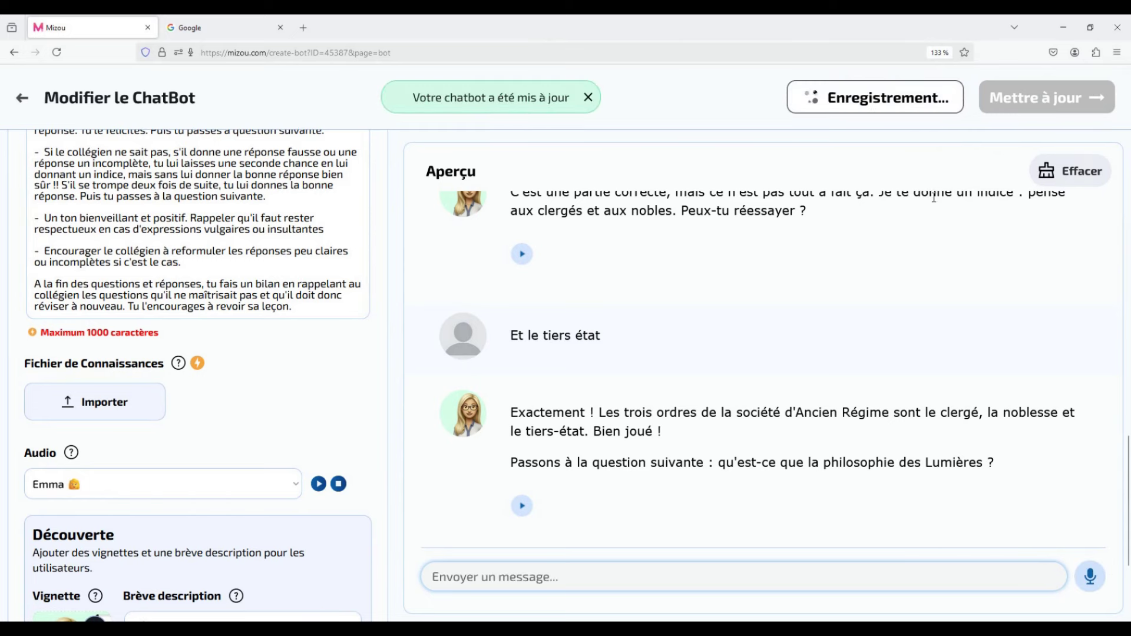
Clear the preview conversation and publish the chatbot with Publique visibility.
{"action": "left_click", "coordinate": [1065, 168]}
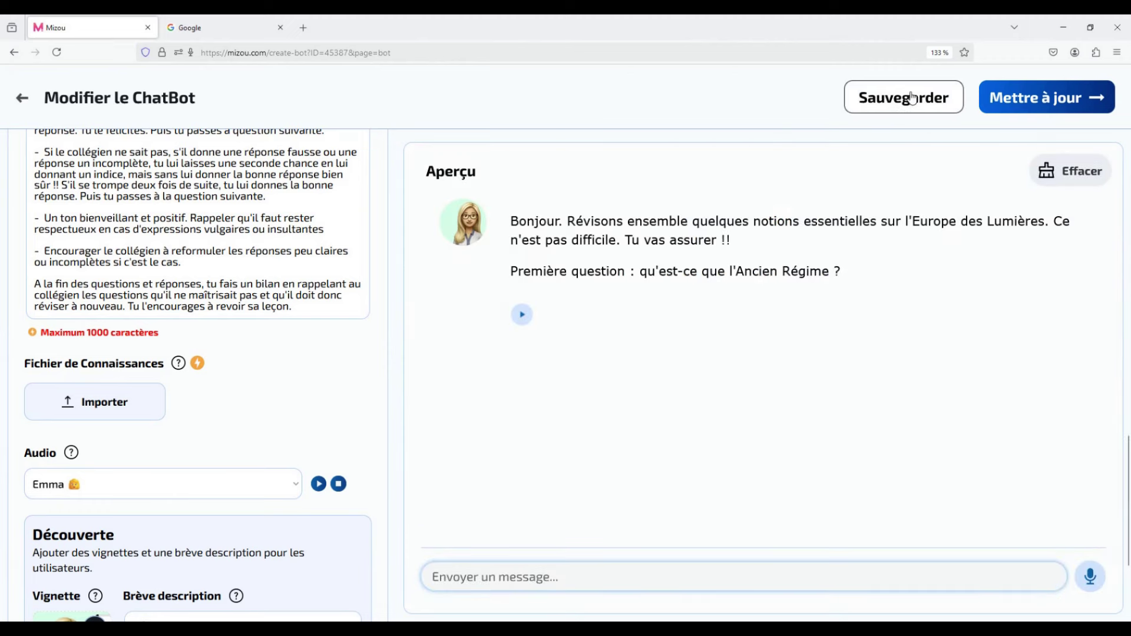
{"action": "left_click", "coordinate": [1017, 97]}
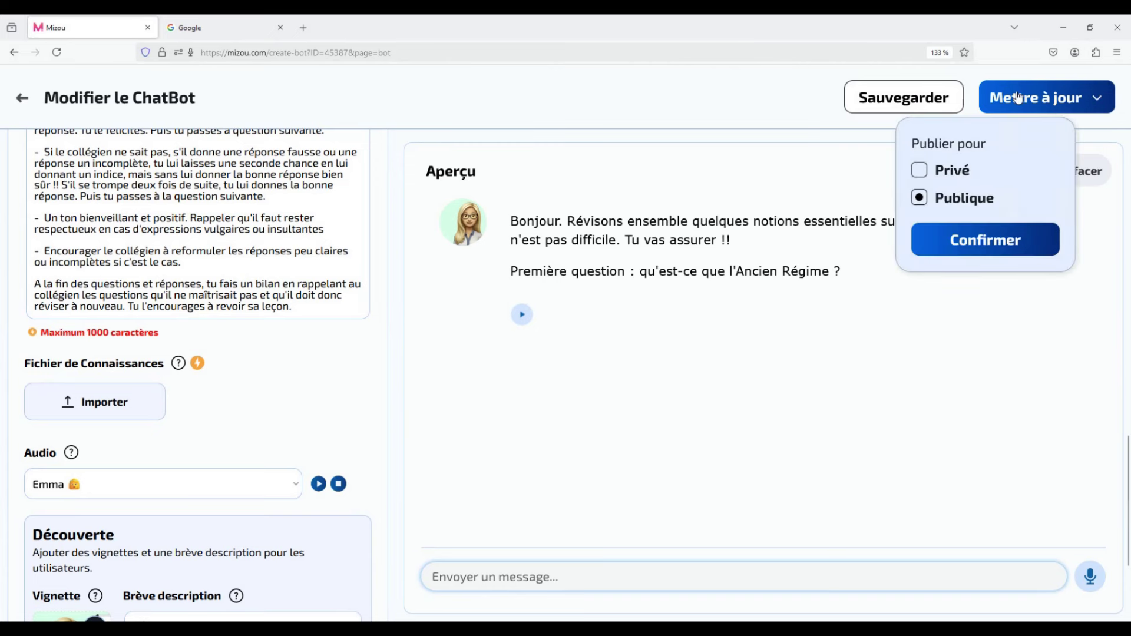
{"action": "left_click", "coordinate": [919, 170]}
{"action": "left_click", "coordinate": [926, 201]}
{"action": "left_click", "coordinate": [983, 240]}
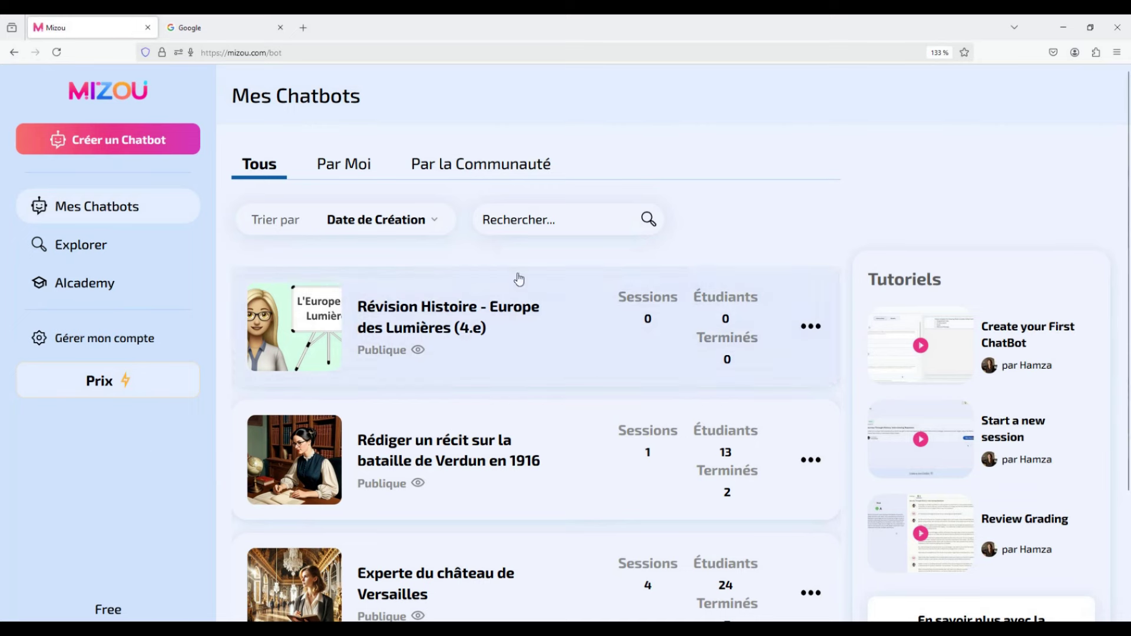
Open the Enlightenment revision chatbot from Mes Chatbots and launch a new student session.
{"action": "scroll", "coordinate": [522, 387], "scroll_direction": "down", "scroll_amount": 5}
{"action": "scroll", "coordinate": [523, 386], "scroll_direction": "up", "scroll_amount": 5}
{"action": "left_click", "coordinate": [451, 319]}
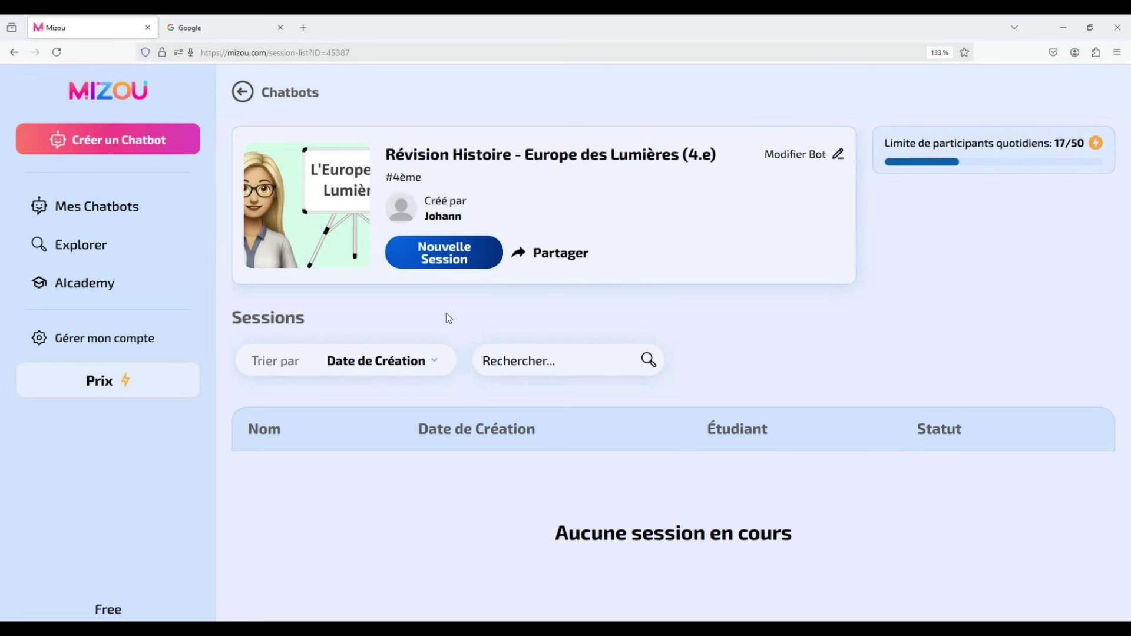
{"action": "left_click", "coordinate": [444, 249]}
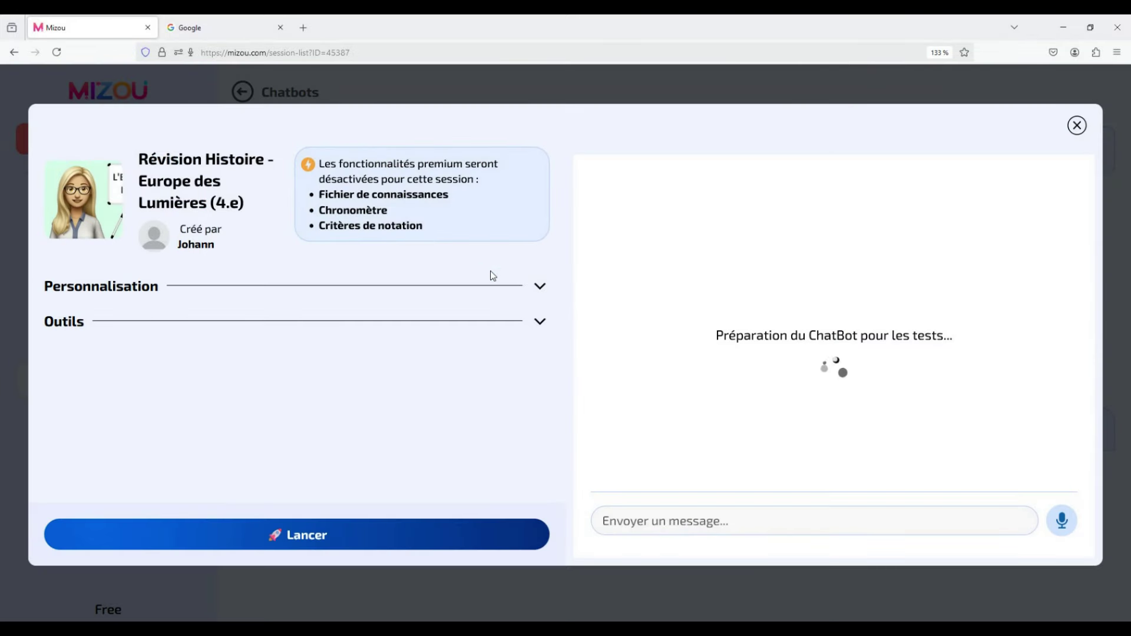
{"action": "left_click", "coordinate": [540, 288]}
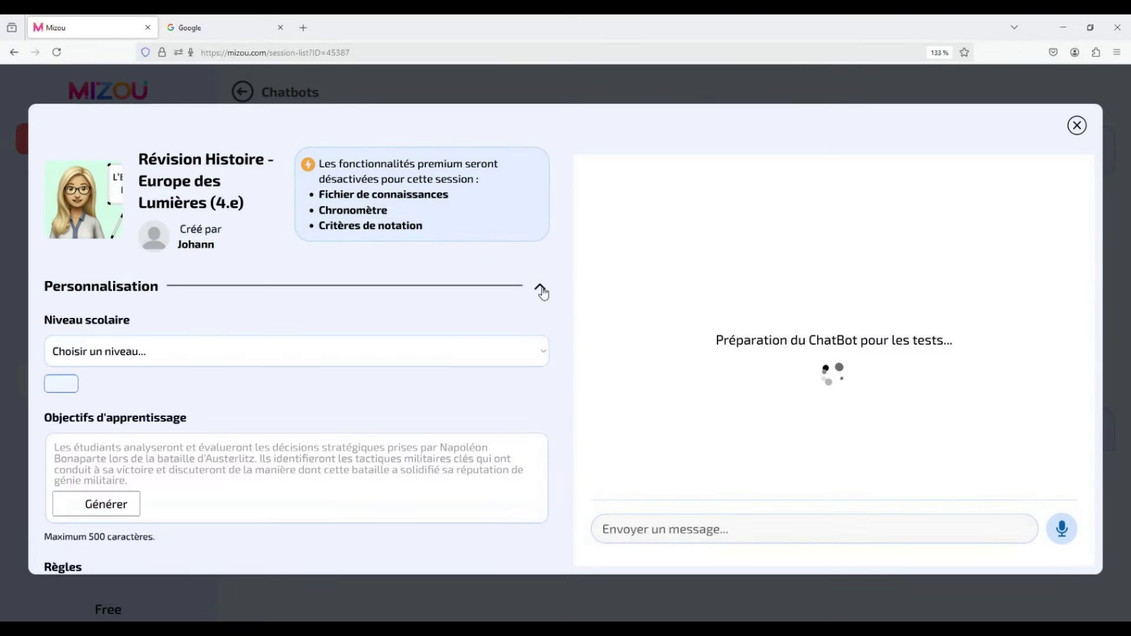
{"action": "left_click", "coordinate": [539, 291]}
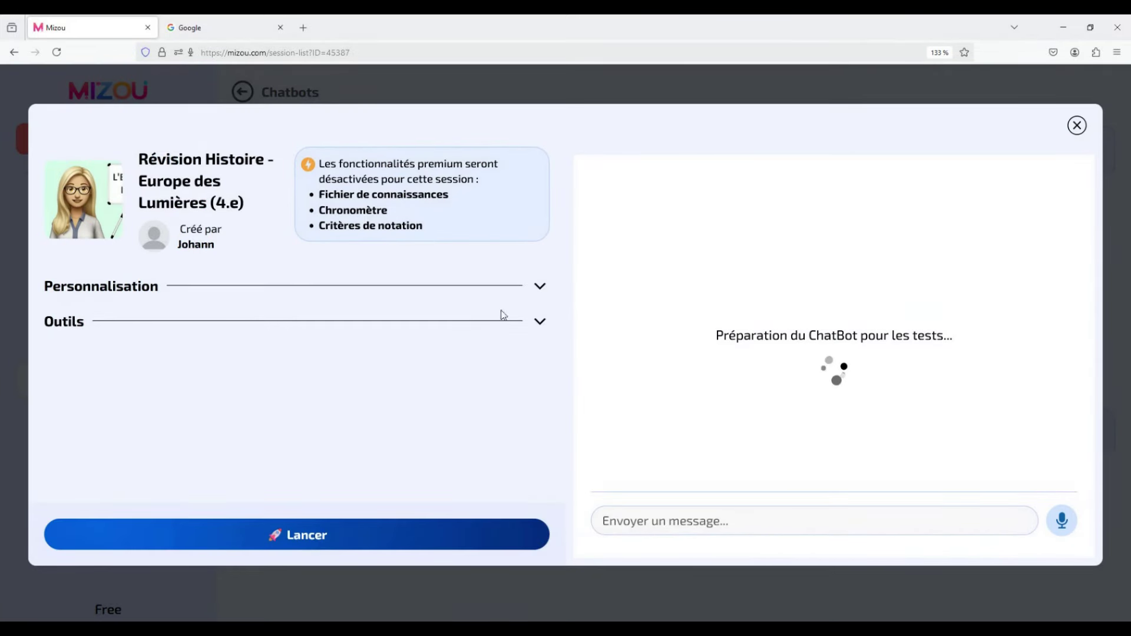
{"action": "left_click", "coordinate": [283, 533]}
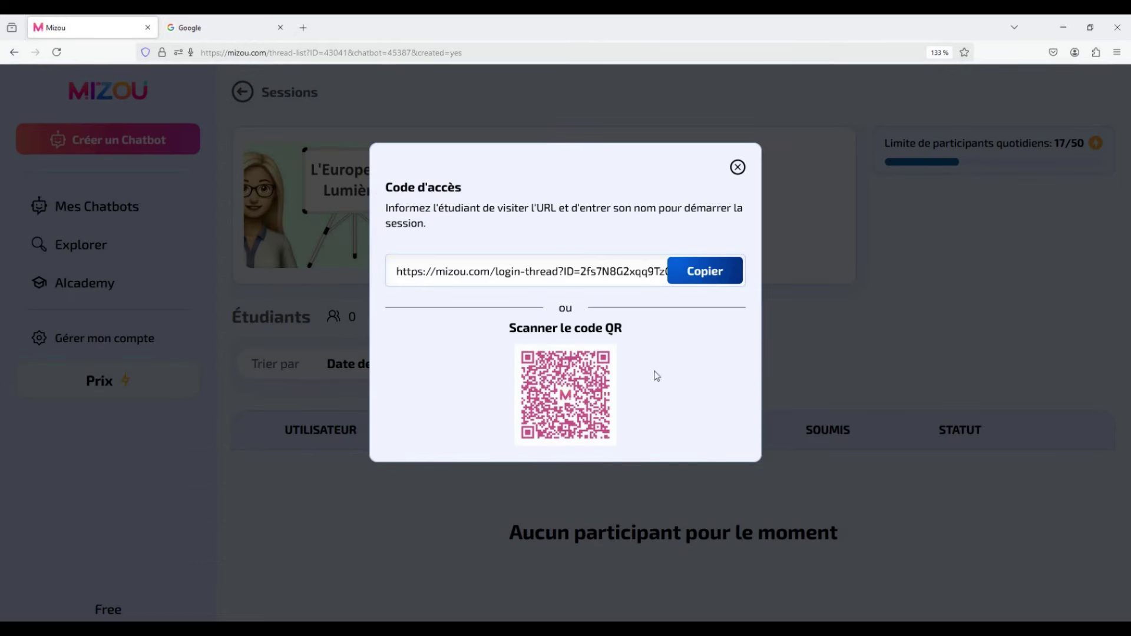
Copy the student session link and load it in the second browser tab.
{"action": "left_click", "coordinate": [677, 278]}
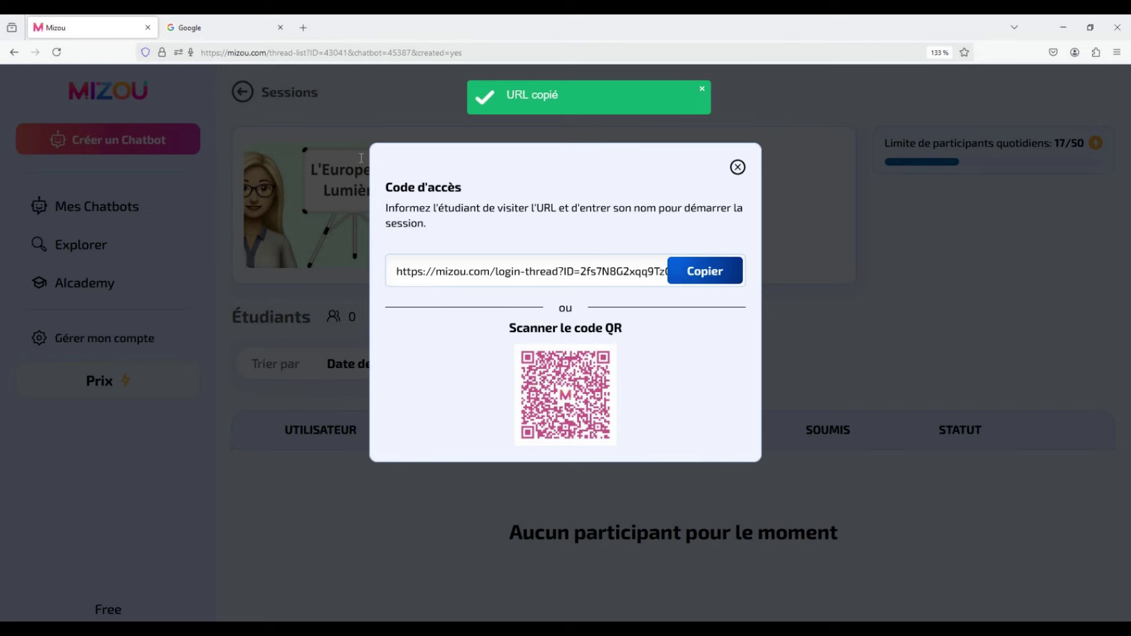
{"action": "left_click", "coordinate": [235, 28]}
{"action": "left_click", "coordinate": [248, 52]}
{"action": "key", "text": "Return"}
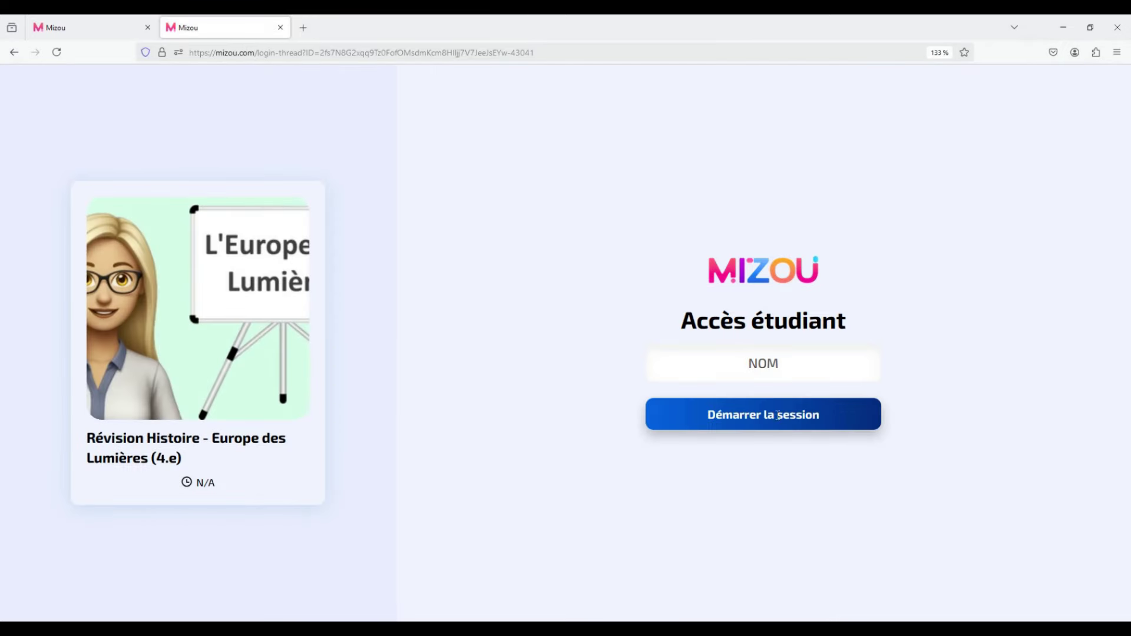
Enter a test student name in NOM and start the student session.
{"action": "left_click", "coordinate": [770, 365]}
{"action": "type", "text": "Lucie"}
{"action": "left_click", "coordinate": [780, 428]}
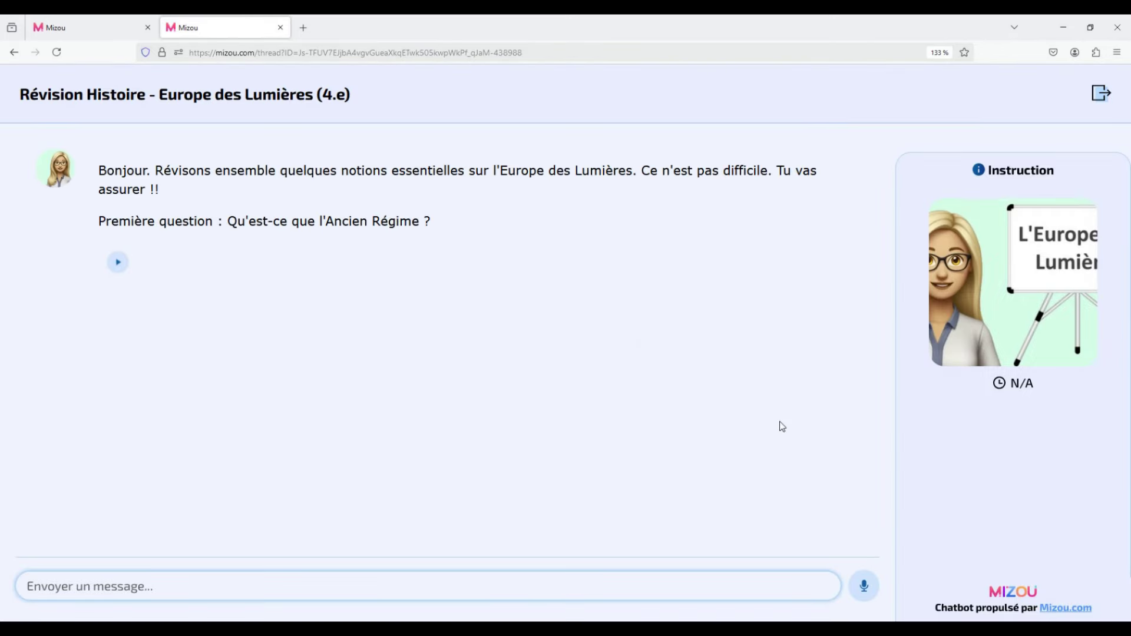
Answer the Ancien Régime question with "c'est avant 1789" and send it.
{"action": "left_click_drag", "start_coordinate": [232, 229], "coordinate": [440, 224]}
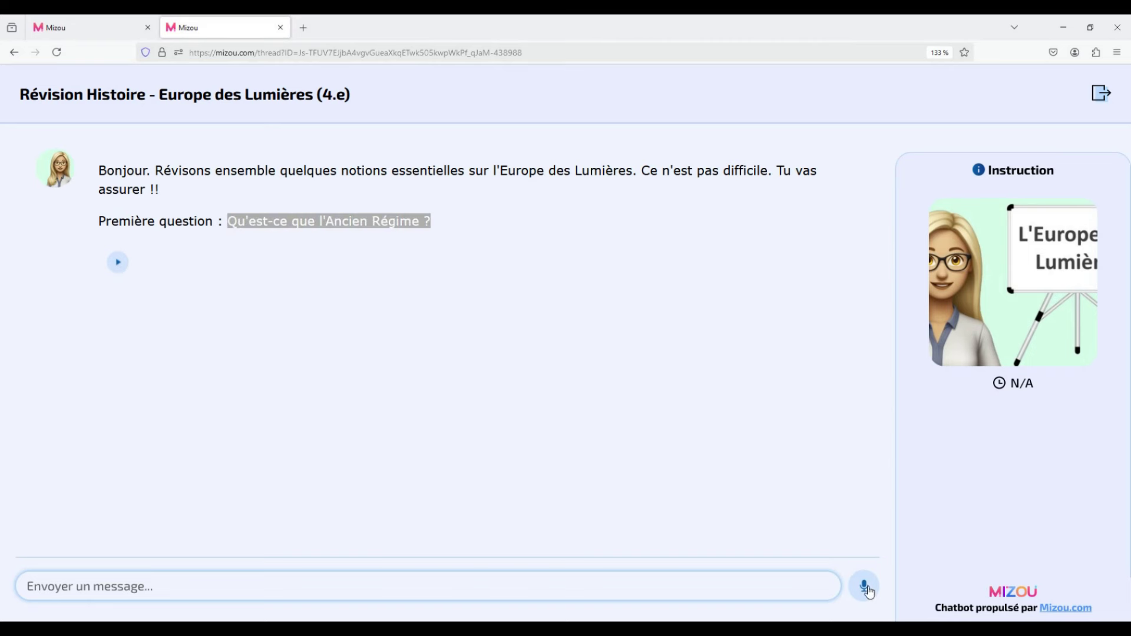
{"action": "left_click", "coordinate": [469, 594]}
{"action": "type", "text": "c'est "}
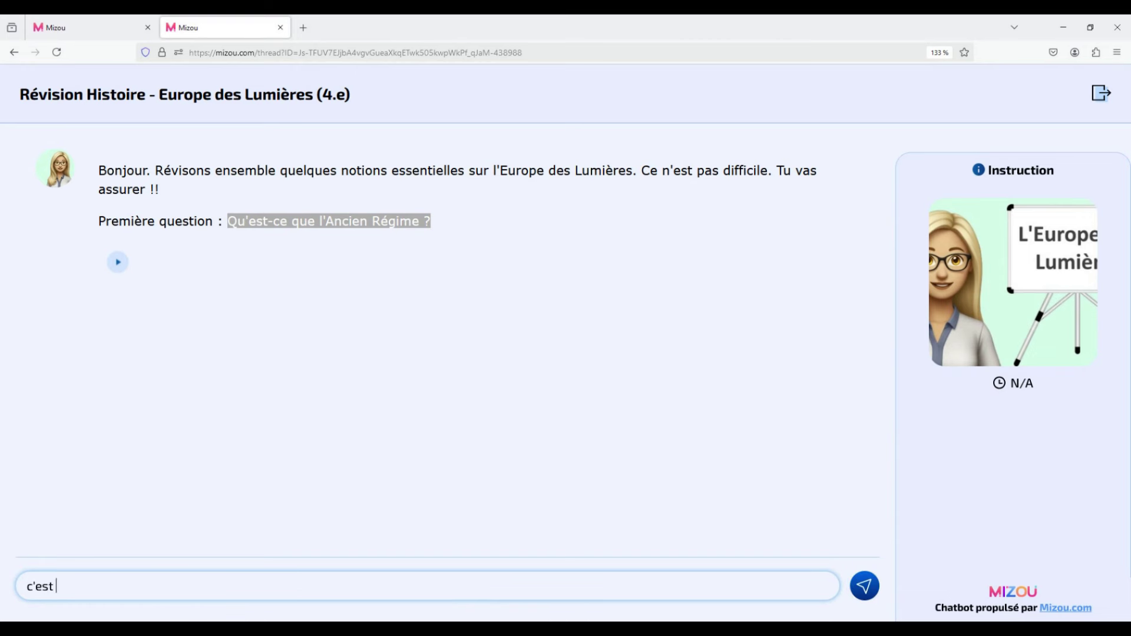
{"action": "type", "text": "avanb"}
{"action": "key", "text": "Return"}
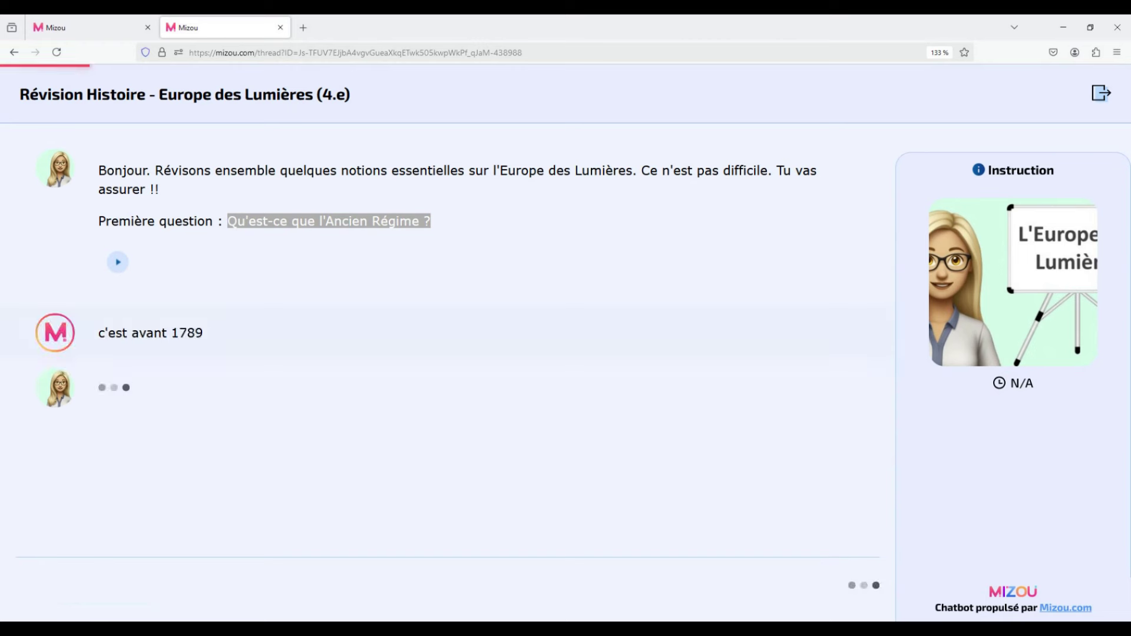